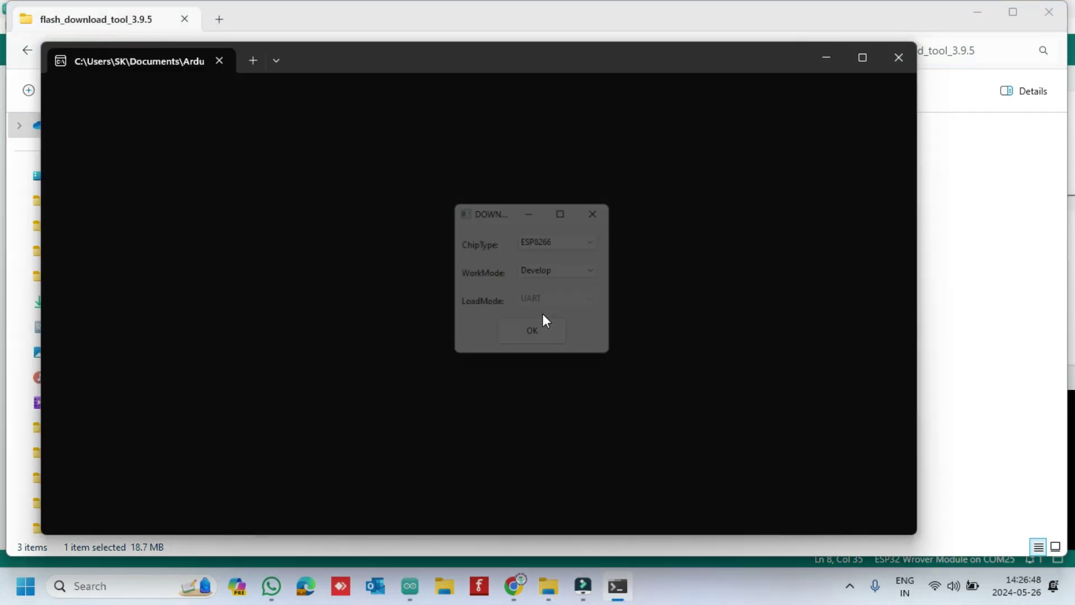
Choose ESP32 as the chip type and bring up the maximized flash download window.
{"action": "left_click", "coordinate": [561, 242]}
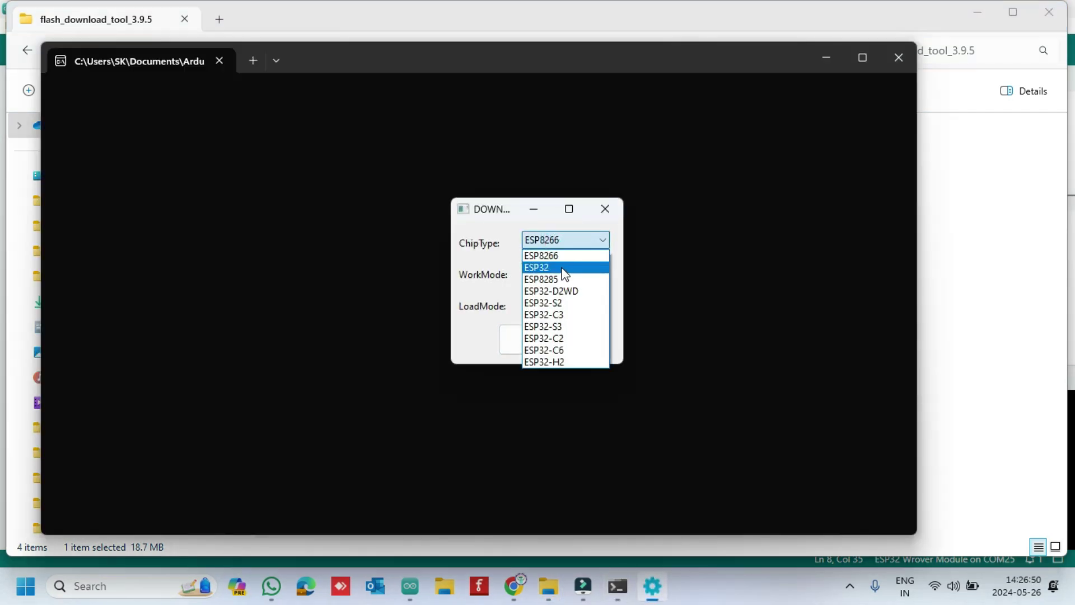
{"action": "left_click", "coordinate": [565, 269]}
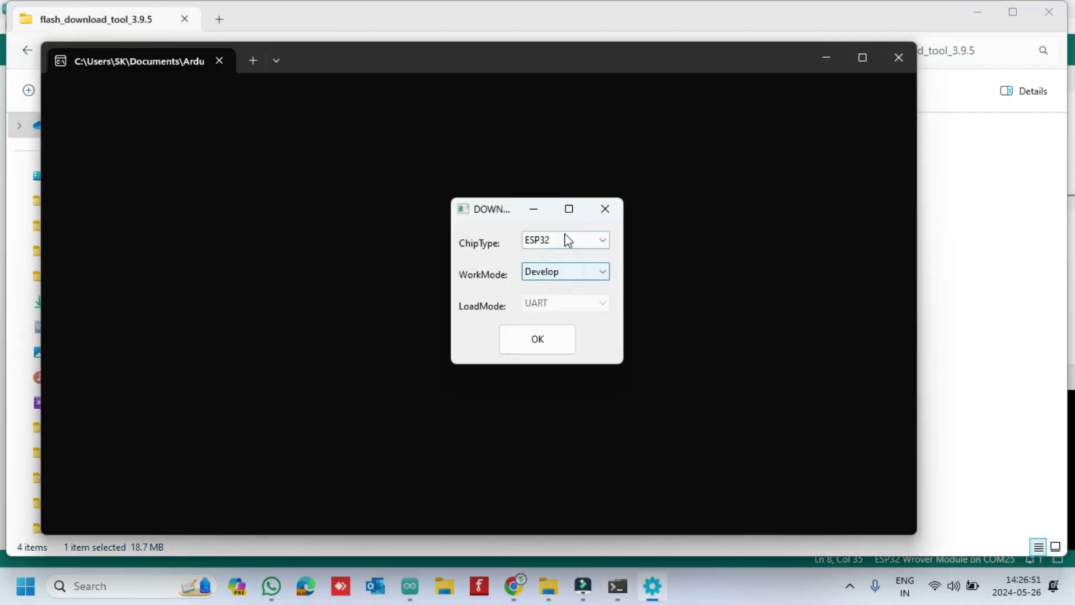
{"action": "left_click", "coordinate": [546, 344]}
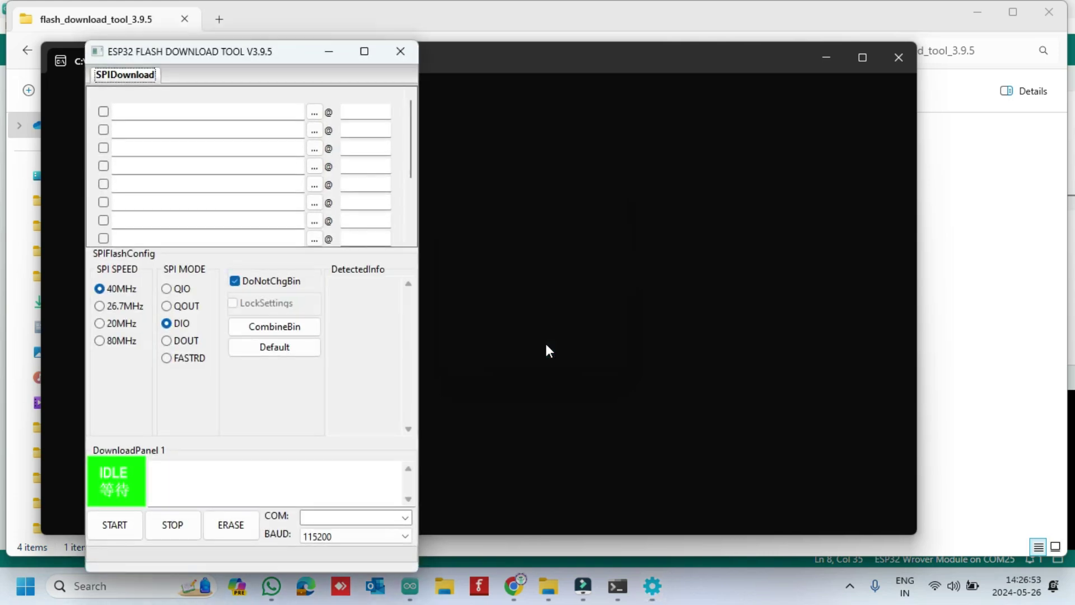
{"action": "left_click", "coordinate": [364, 51]}
Open the Address.txt notes listing the bin files and flash offsets from the folder.
{"action": "left_click", "coordinate": [508, 518]}
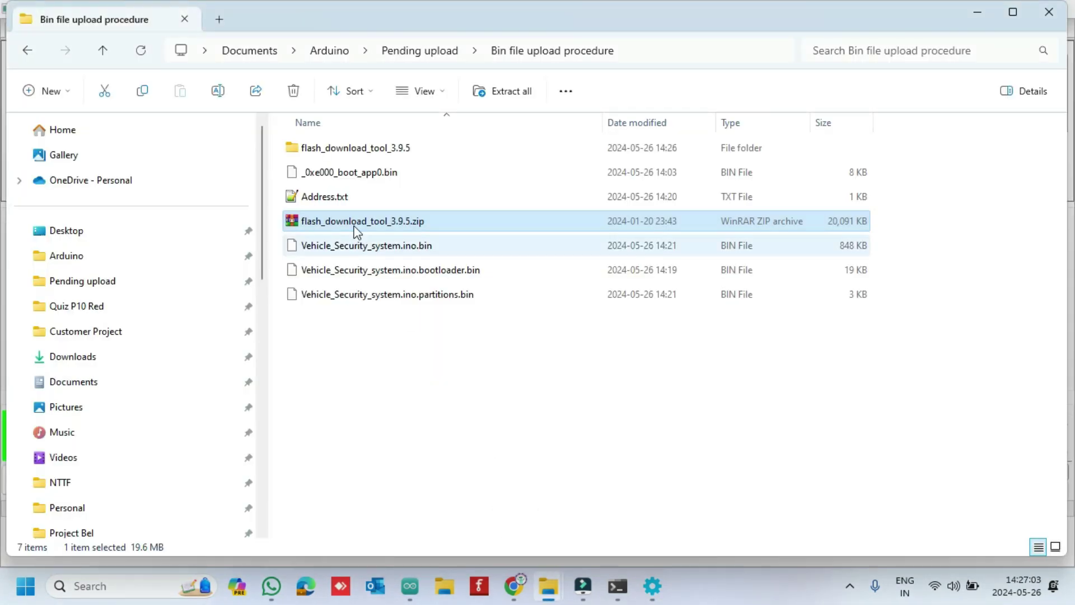
{"action": "left_click", "coordinate": [349, 197]}
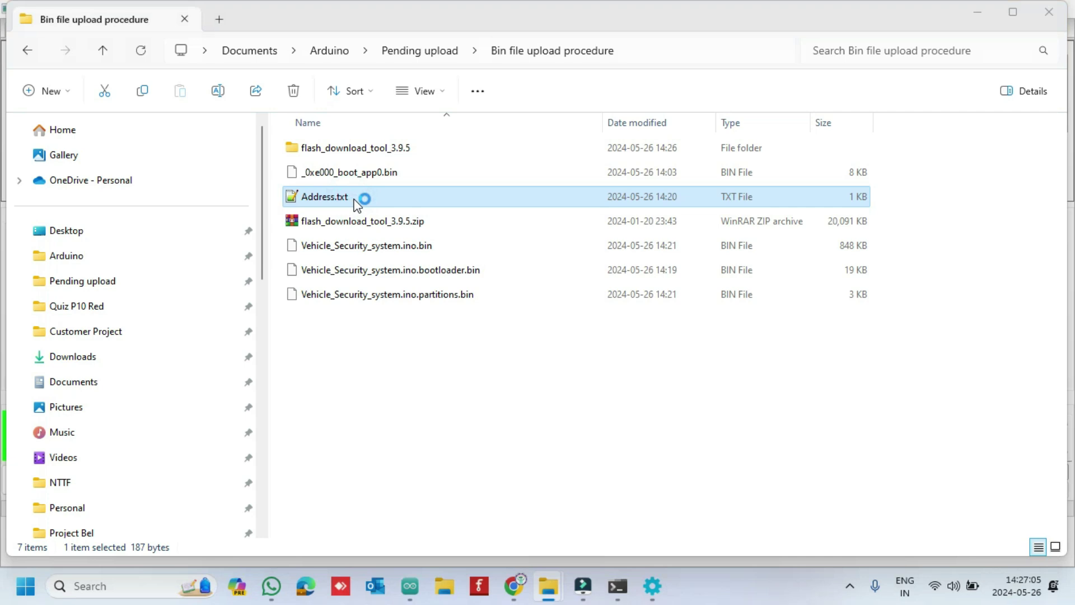
Copy the 0xe000 offset from Address.txt into the first row's address field.
{"action": "left_click", "coordinate": [133, 84]}
{"action": "key", "text": "shift+Home"}
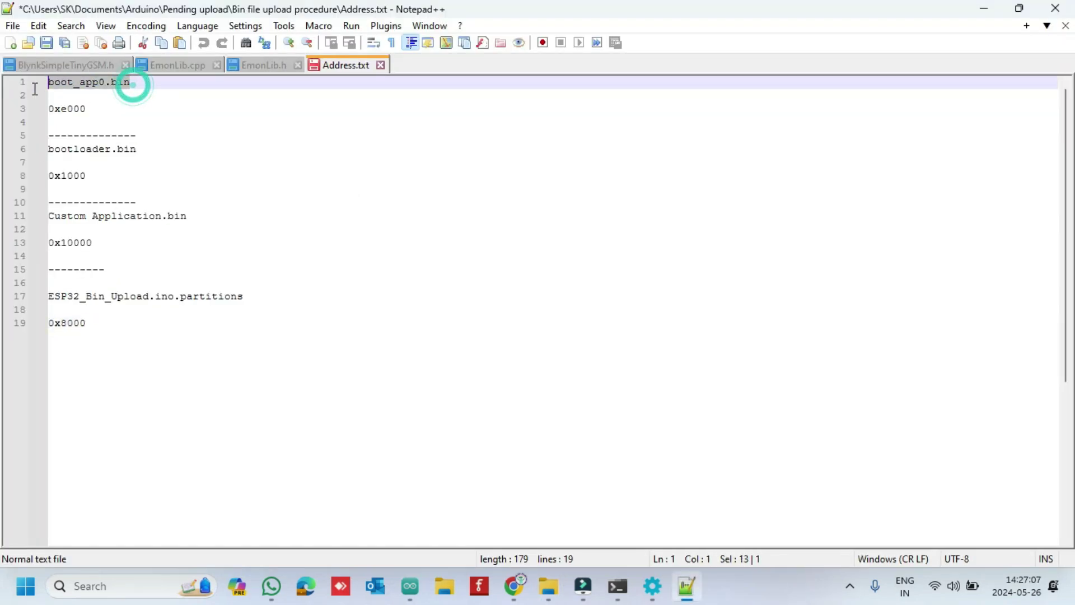
{"action": "left_click", "coordinate": [90, 106]}
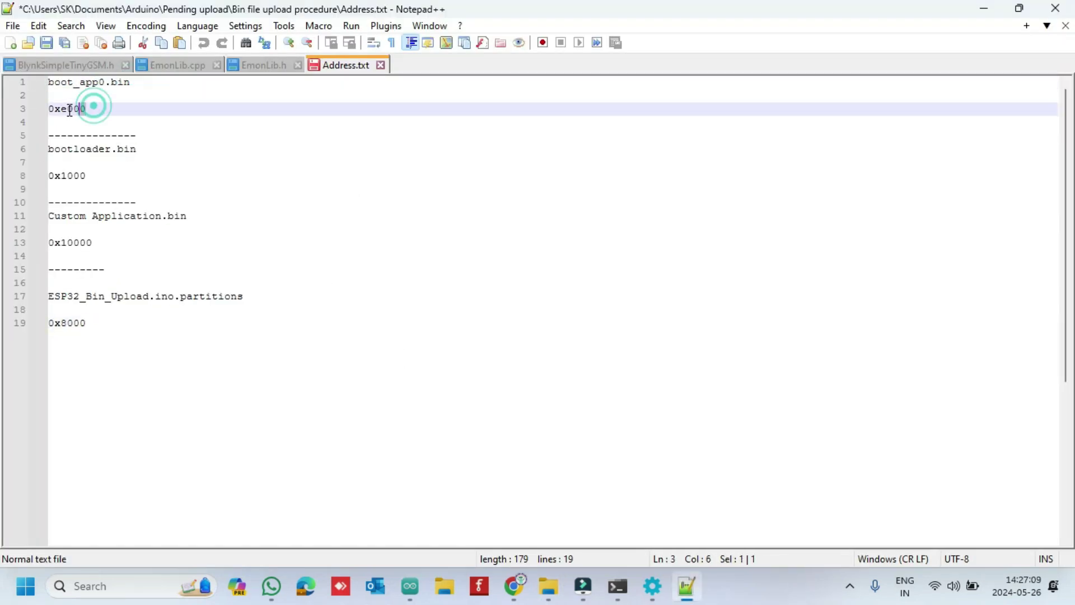
{"action": "key", "text": "shift+Home"}
{"action": "right_click", "coordinate": [82, 113]}
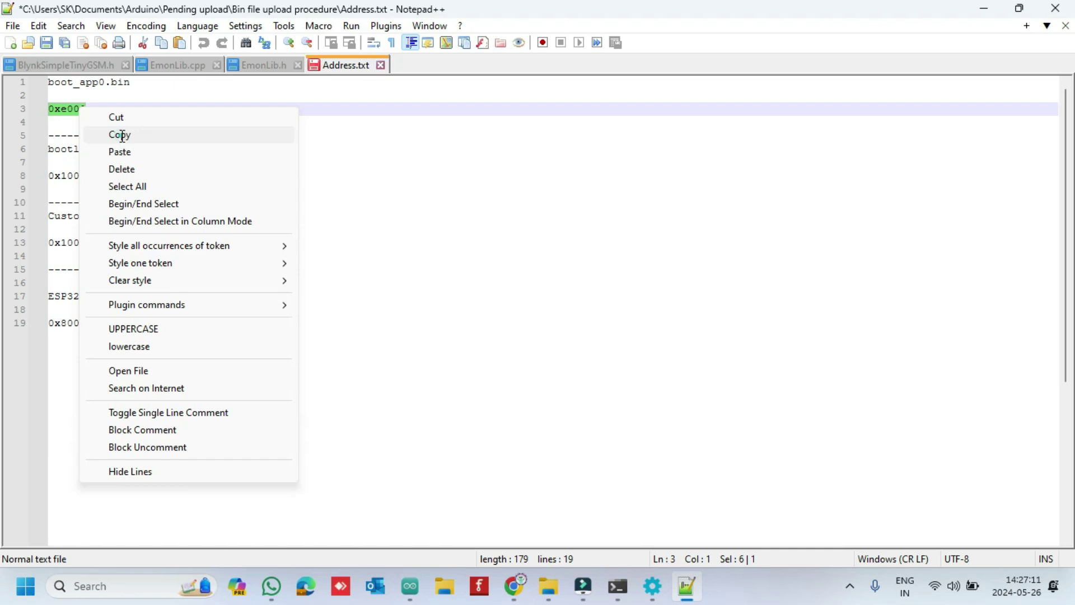
{"action": "left_click", "coordinate": [120, 136]}
{"action": "left_click", "coordinate": [653, 586]}
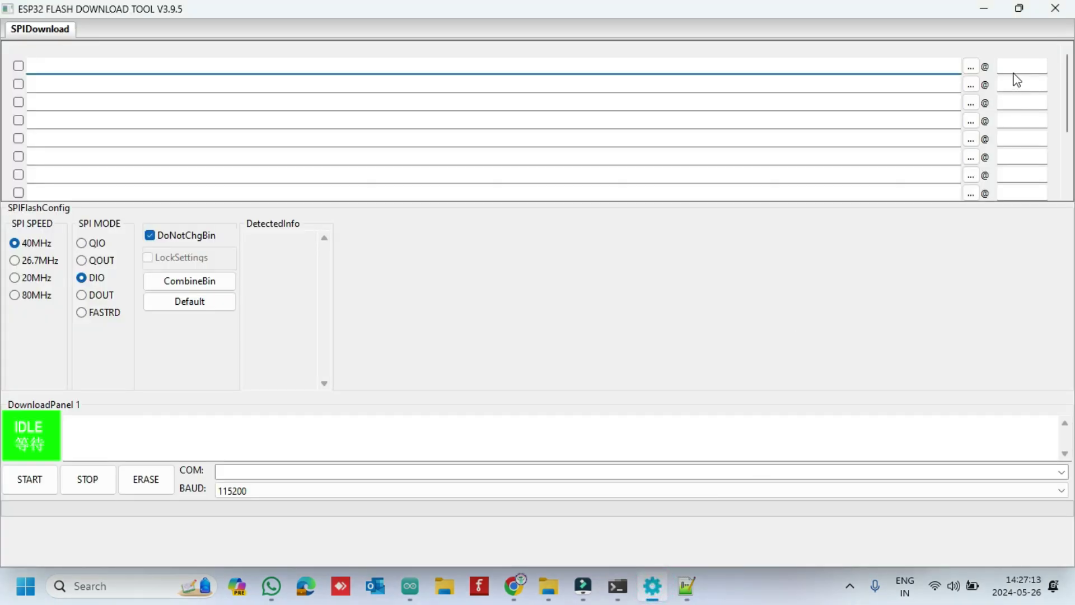
{"action": "left_click", "coordinate": [1015, 78]}
{"action": "right_click", "coordinate": [1016, 77]}
{"action": "left_click", "coordinate": [957, 137]}
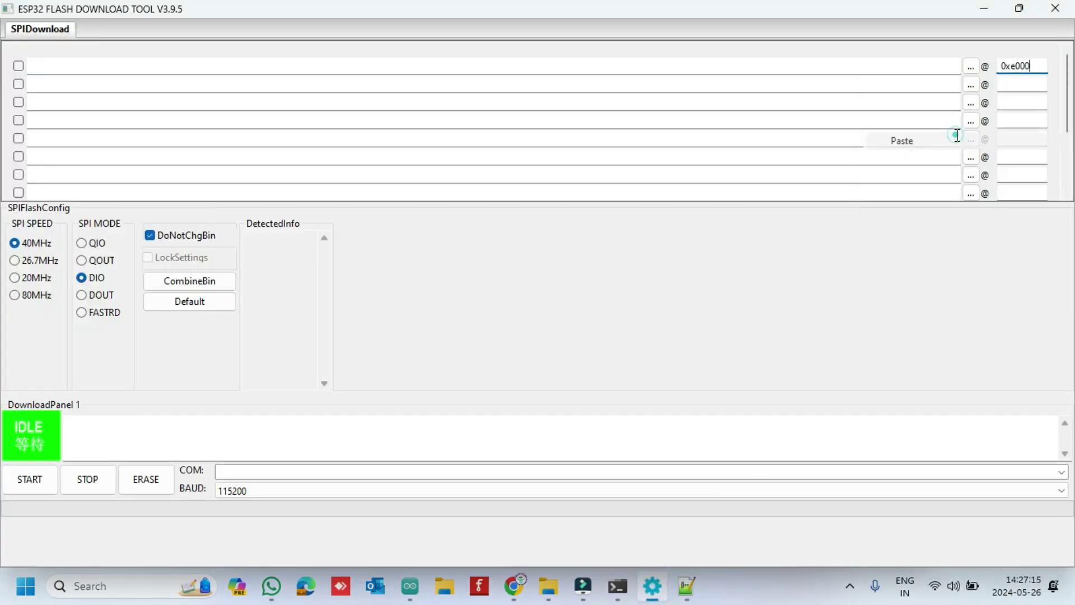
Check the boot_app0 name in the notes and choose _0xe000_boot_app0.bin for the first row.
{"action": "left_click", "coordinate": [687, 593]}
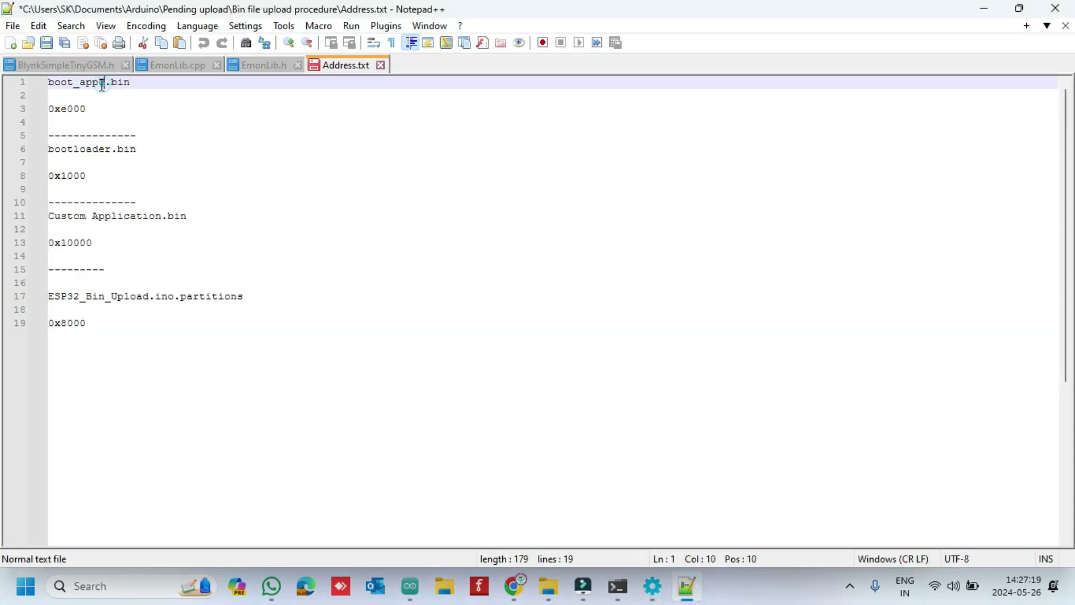
{"action": "left_click_drag", "start_coordinate": [110, 85], "coordinate": [86, 84]}
{"action": "left_click", "coordinate": [672, 582]}
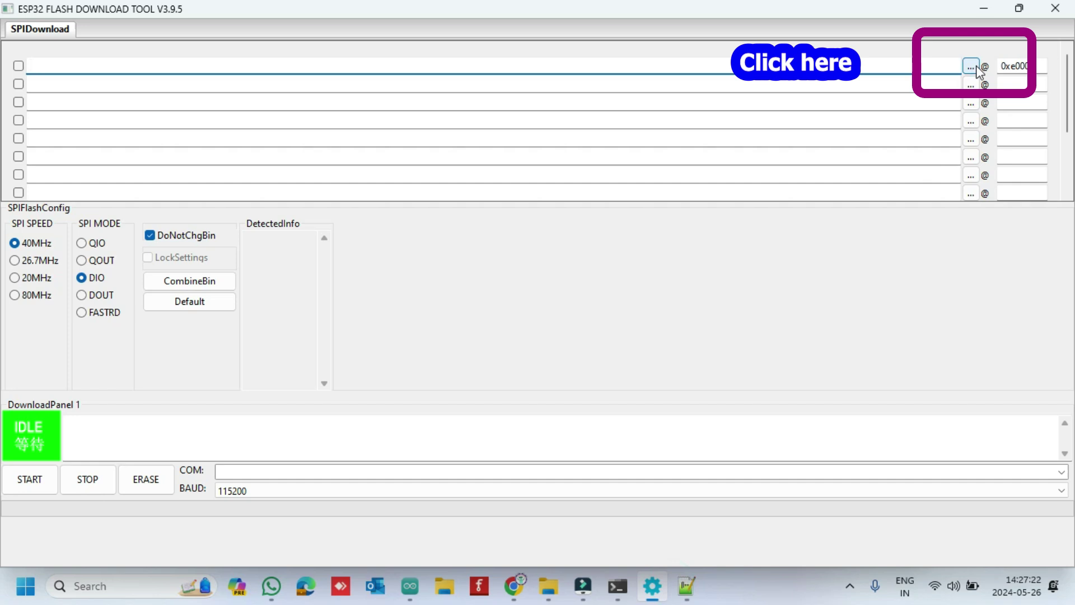
{"action": "left_click", "coordinate": [970, 66]}
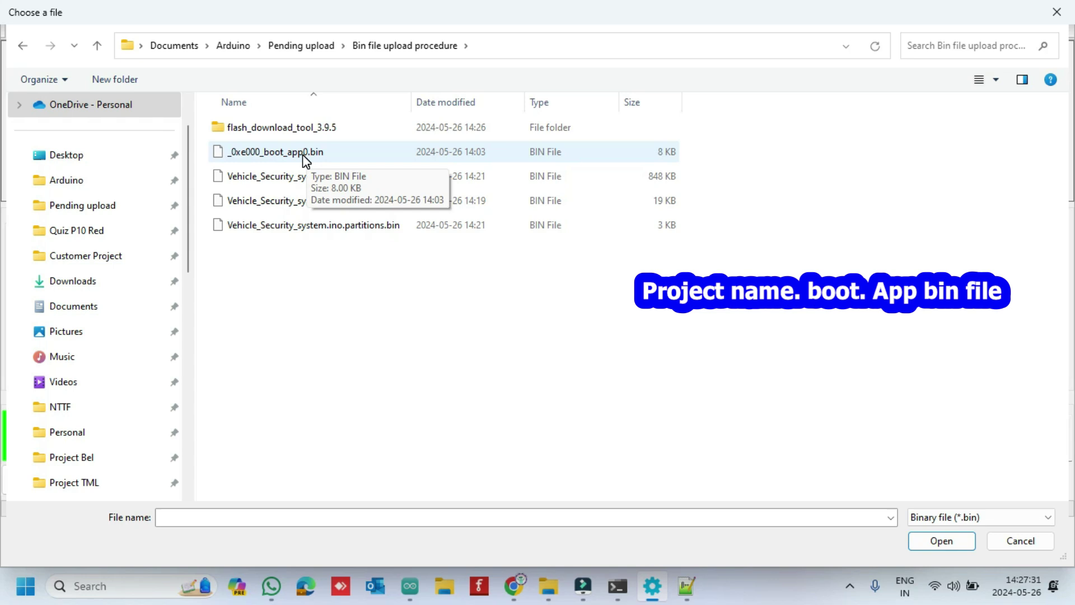
{"action": "left_click", "coordinate": [304, 157]}
Confirm the first row's file, then copy 0x1000 from the notes into the second row's address.
{"action": "left_click", "coordinate": [949, 542]}
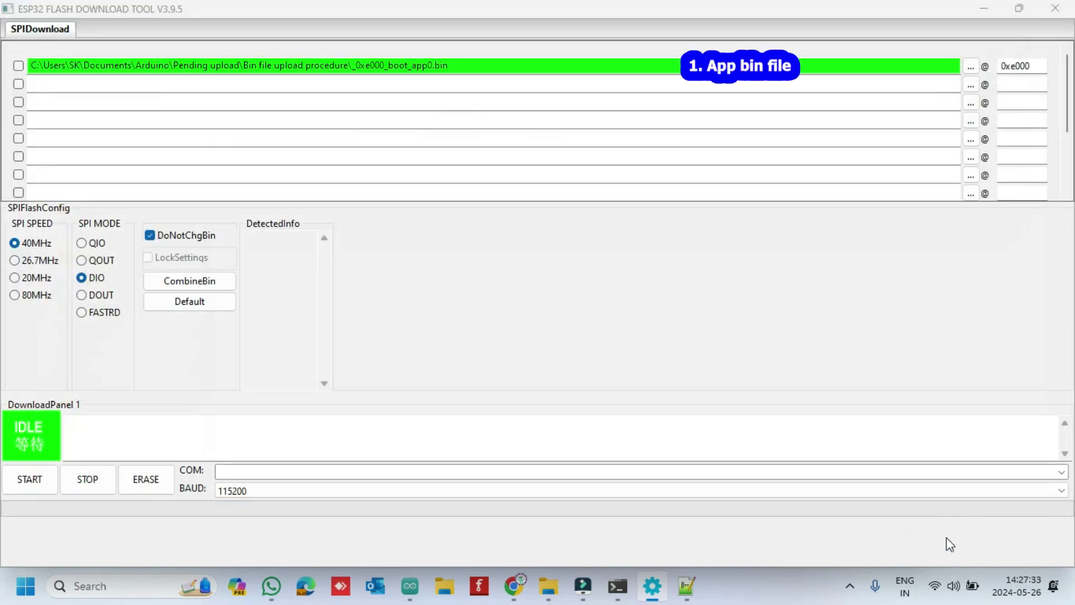
{"action": "left_click", "coordinate": [687, 585]}
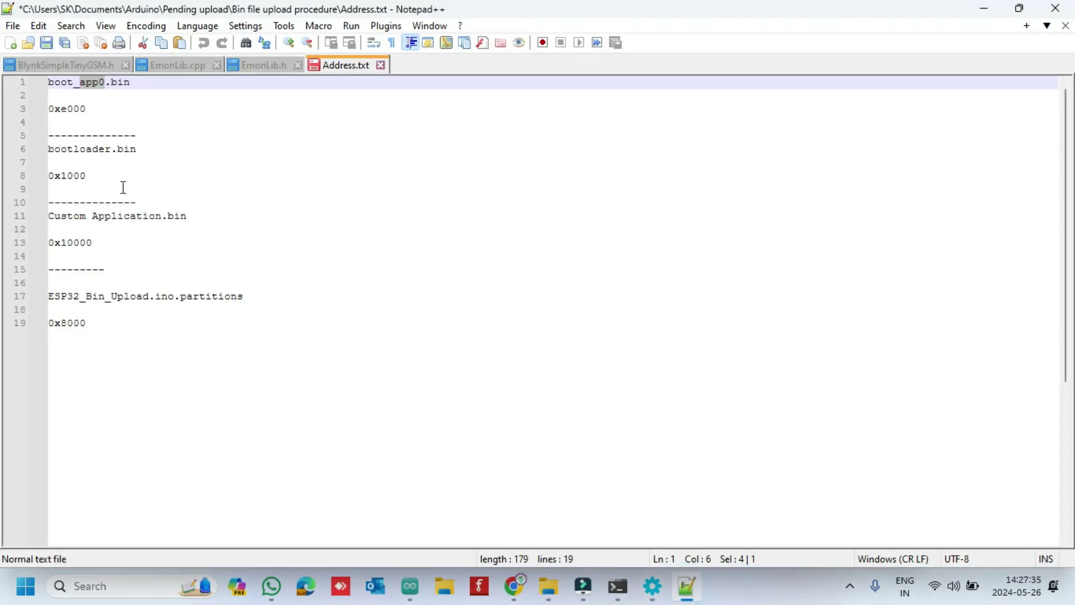
{"action": "left_click_drag", "start_coordinate": [105, 176], "coordinate": [42, 180]}
{"action": "right_click", "coordinate": [64, 181]}
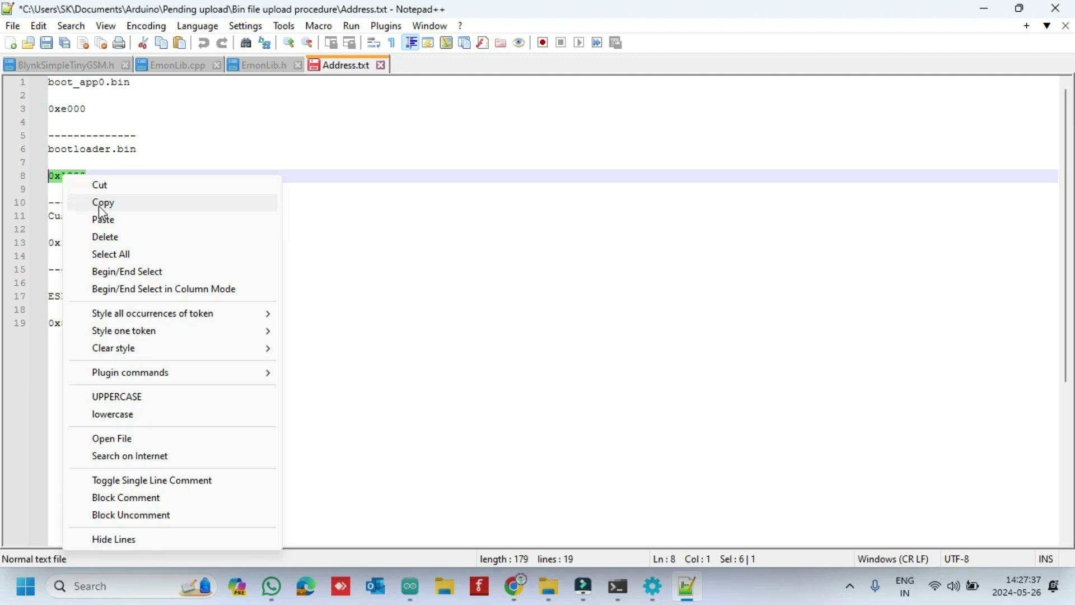
{"action": "left_click", "coordinate": [107, 205]}
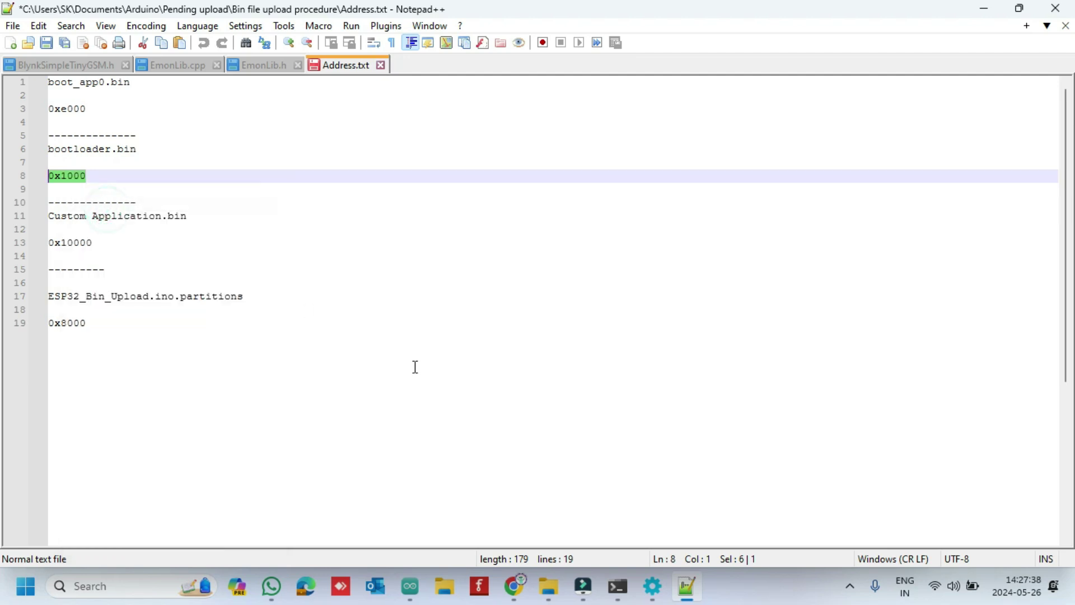
{"action": "left_click", "coordinate": [653, 586]}
{"action": "right_click", "coordinate": [1020, 74]}
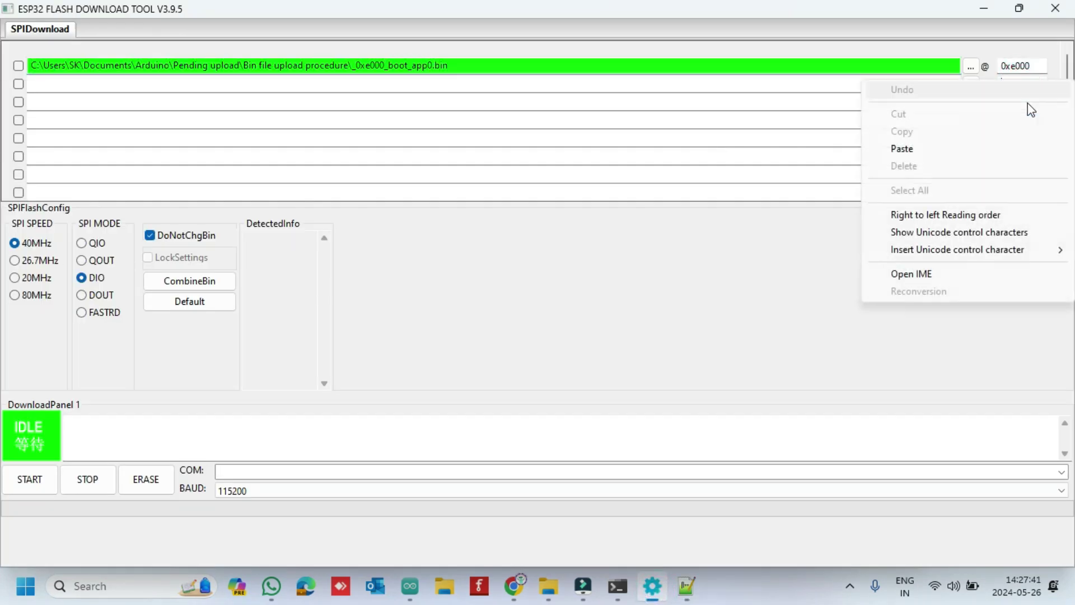
{"action": "left_click", "coordinate": [941, 150]}
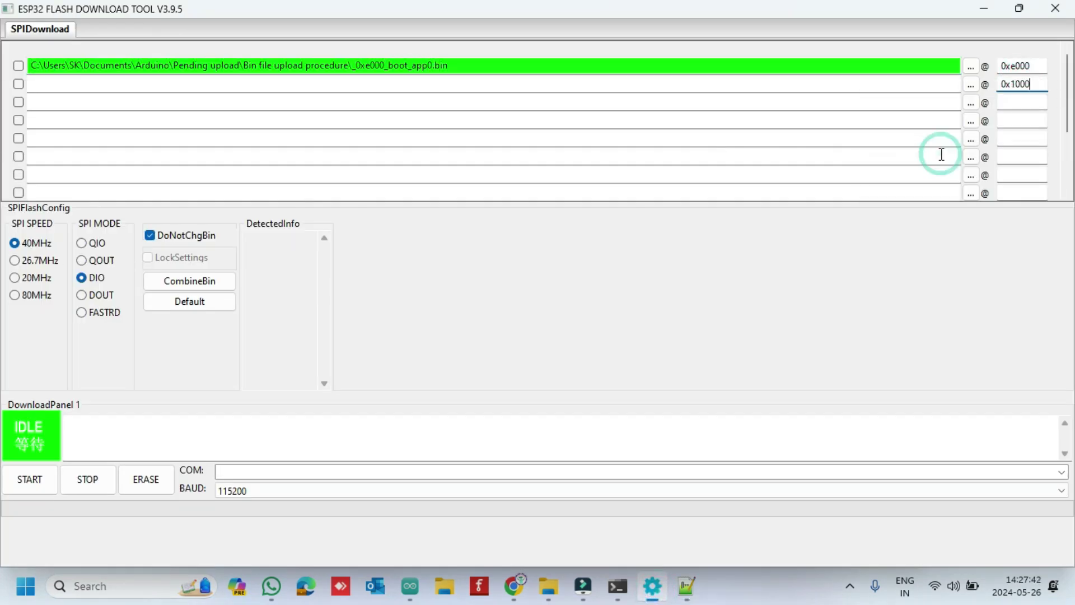
Load Vehicle_Security_system.ino.bootloader.bin as the second row's file.
{"action": "left_click", "coordinate": [683, 588]}
{"action": "left_click_drag", "start_coordinate": [110, 149], "coordinate": [52, 149]}
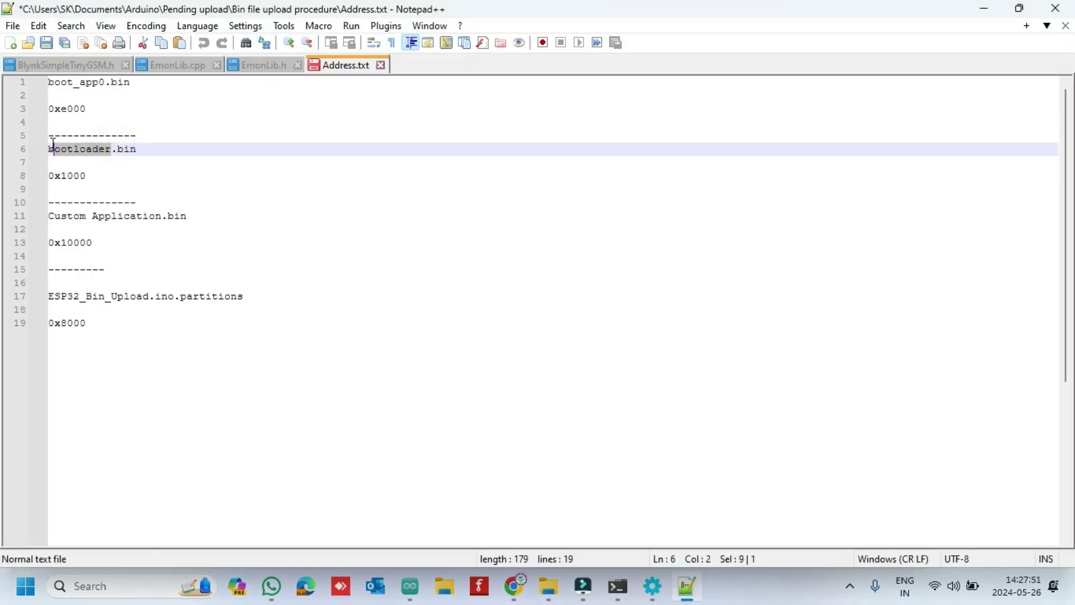
{"action": "left_click", "coordinate": [654, 588]}
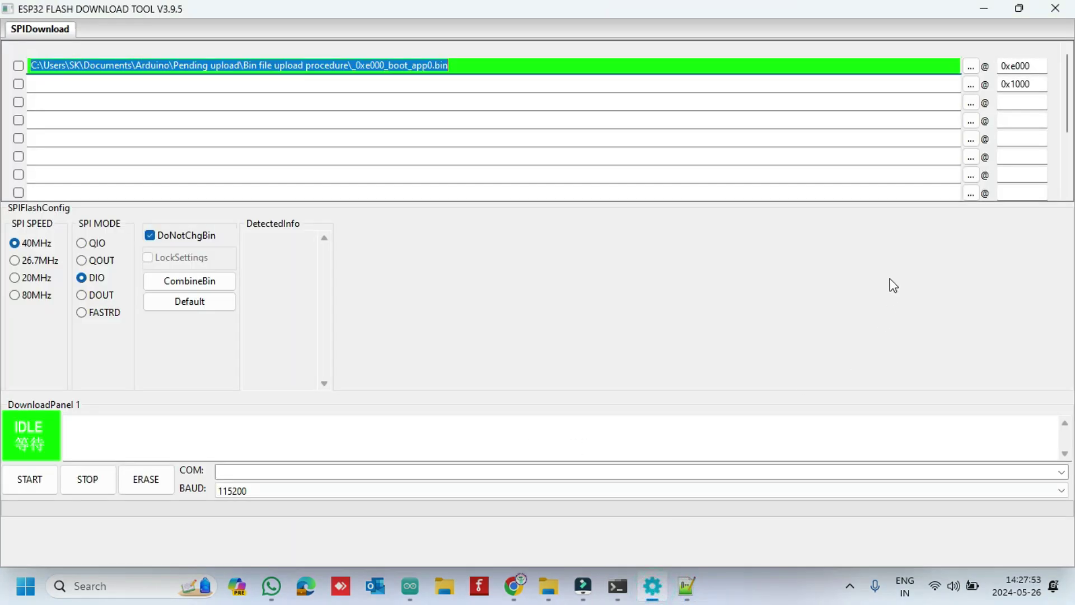
{"action": "left_click", "coordinate": [971, 84]}
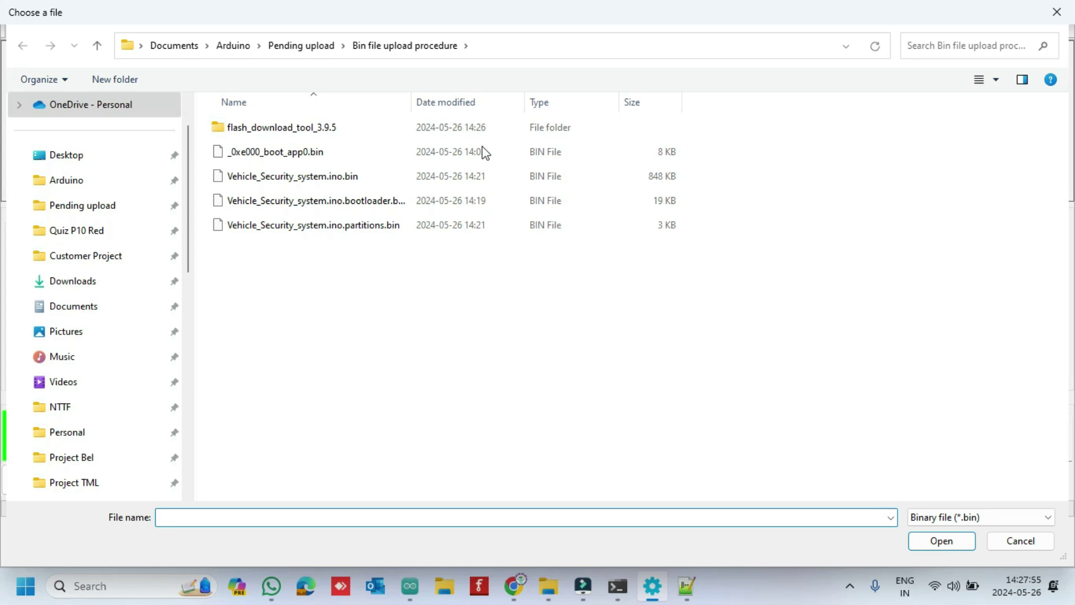
{"action": "left_click", "coordinate": [366, 202]}
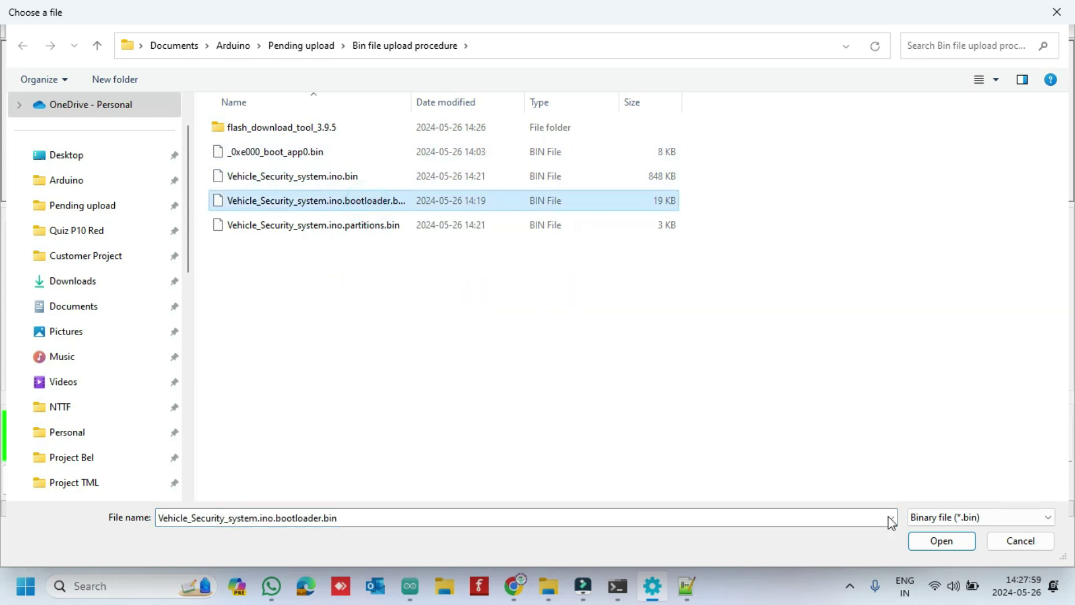
{"action": "left_click", "coordinate": [941, 542]}
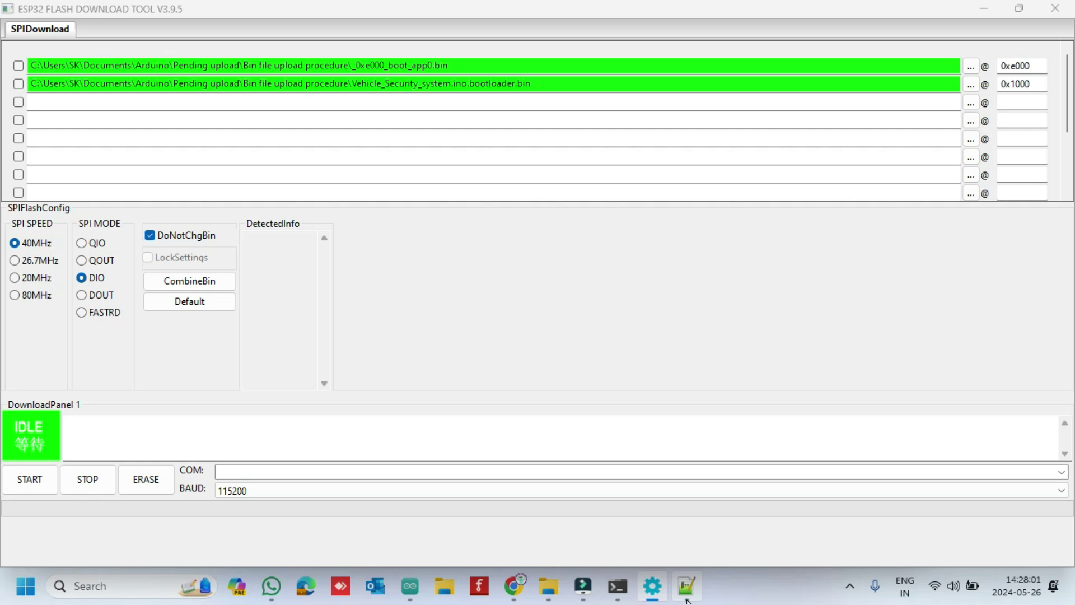
Copy the 0x10000 offset from the notes into the third row's address field.
{"action": "left_click", "coordinate": [686, 599]}
{"action": "double_click", "coordinate": [117, 242]}
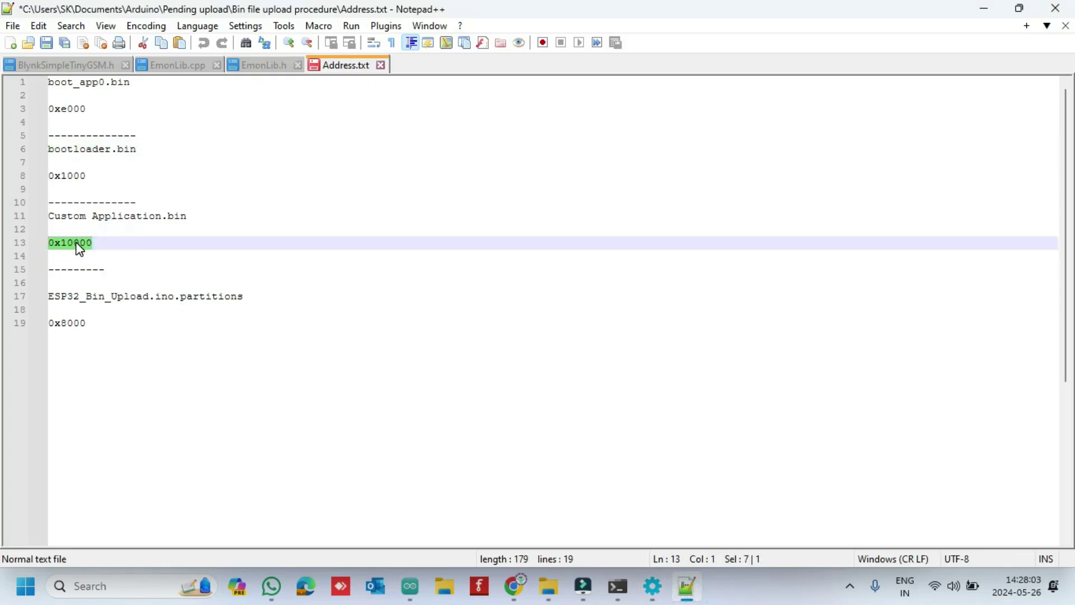
{"action": "right_click", "coordinate": [118, 242]}
{"action": "left_click", "coordinate": [132, 220]}
{"action": "left_click", "coordinate": [653, 588]}
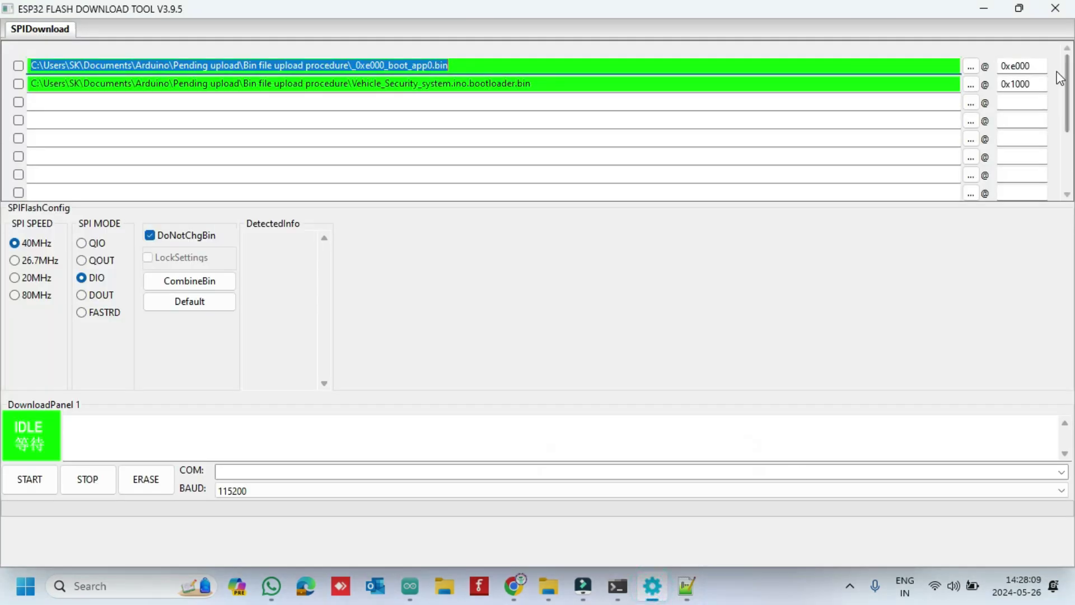
{"action": "left_click", "coordinate": [1016, 103]}
{"action": "right_click", "coordinate": [1016, 103]}
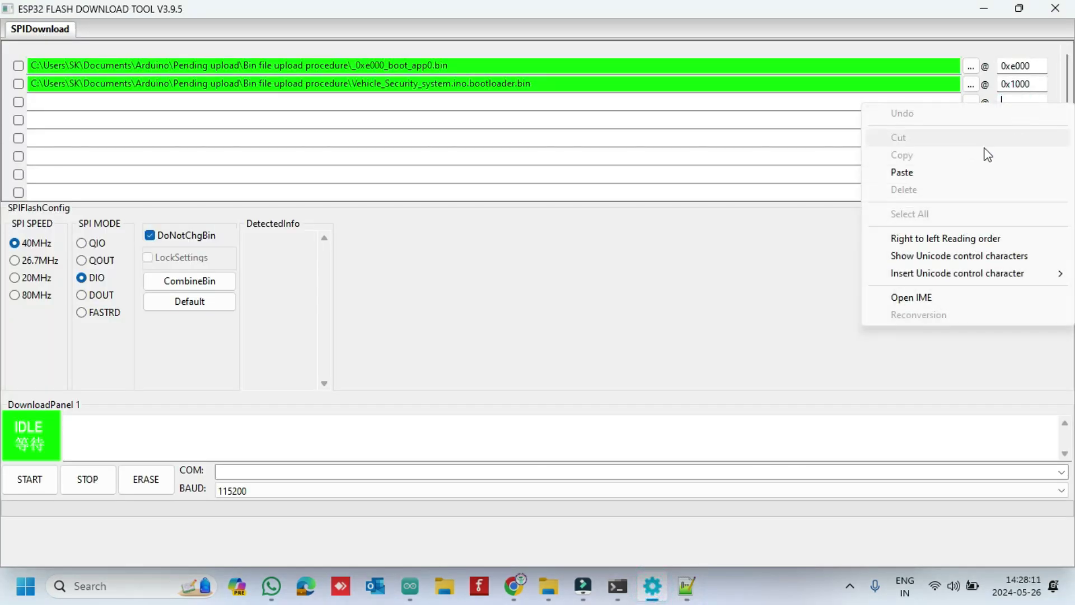
{"action": "left_click", "coordinate": [939, 172]}
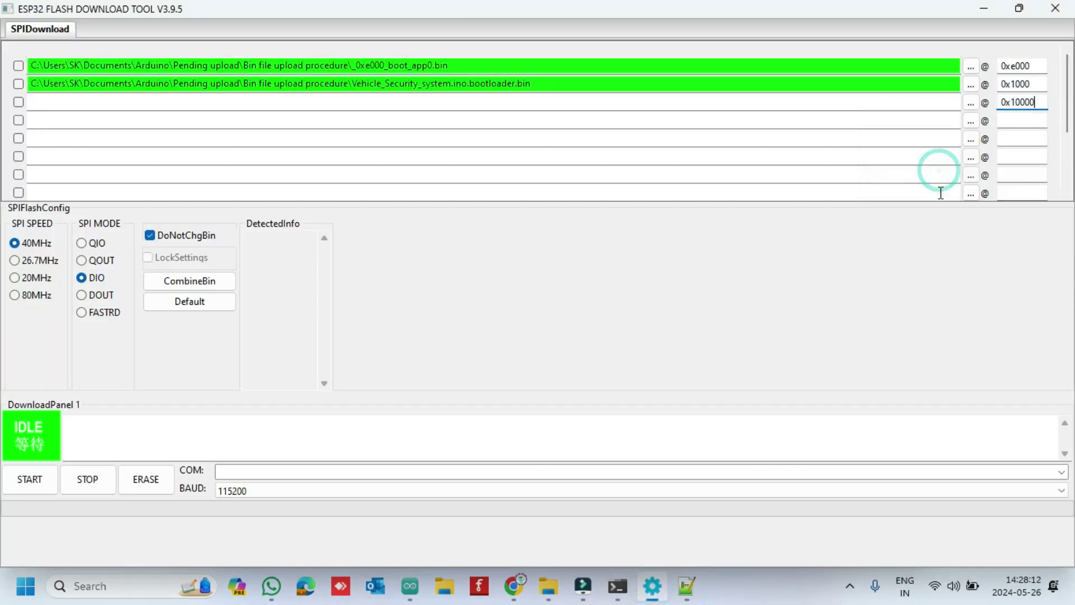
{"action": "left_click", "coordinate": [687, 588]}
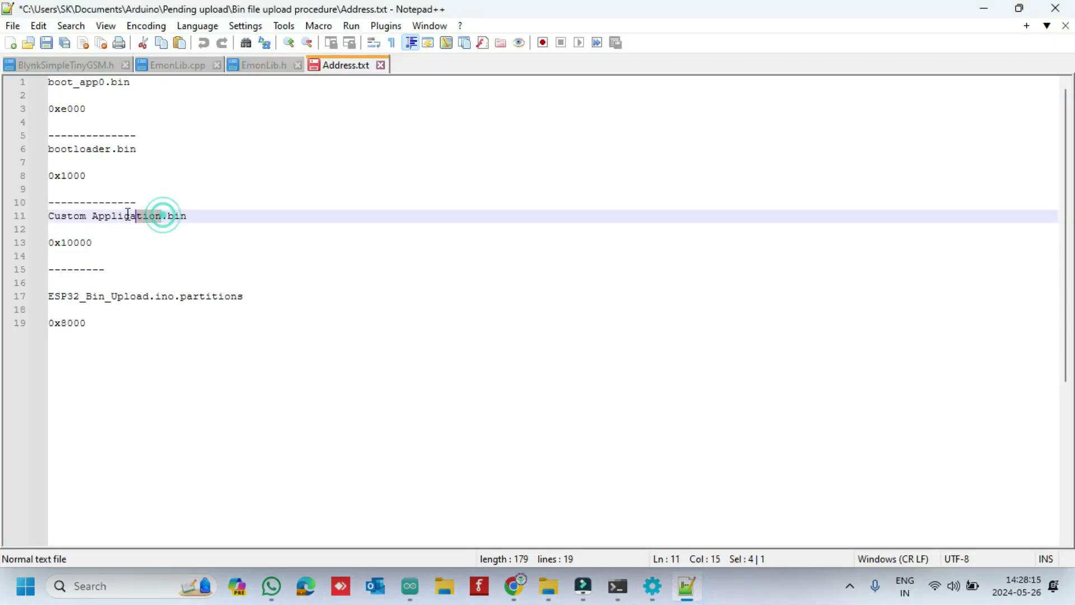
Load Vehicle_Security_system.ino.bin as the third row's application file.
{"action": "left_click_drag", "start_coordinate": [166, 216], "coordinate": [135, 224]}
{"action": "left_click", "coordinate": [207, 252]}
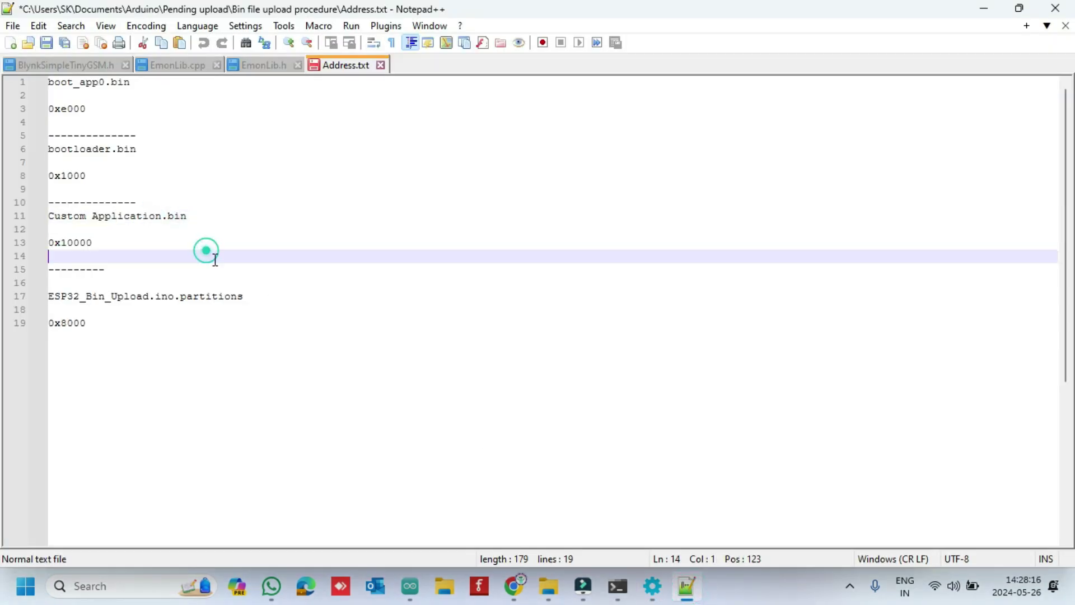
{"action": "left_click", "coordinate": [653, 586]}
{"action": "left_click", "coordinate": [971, 103]}
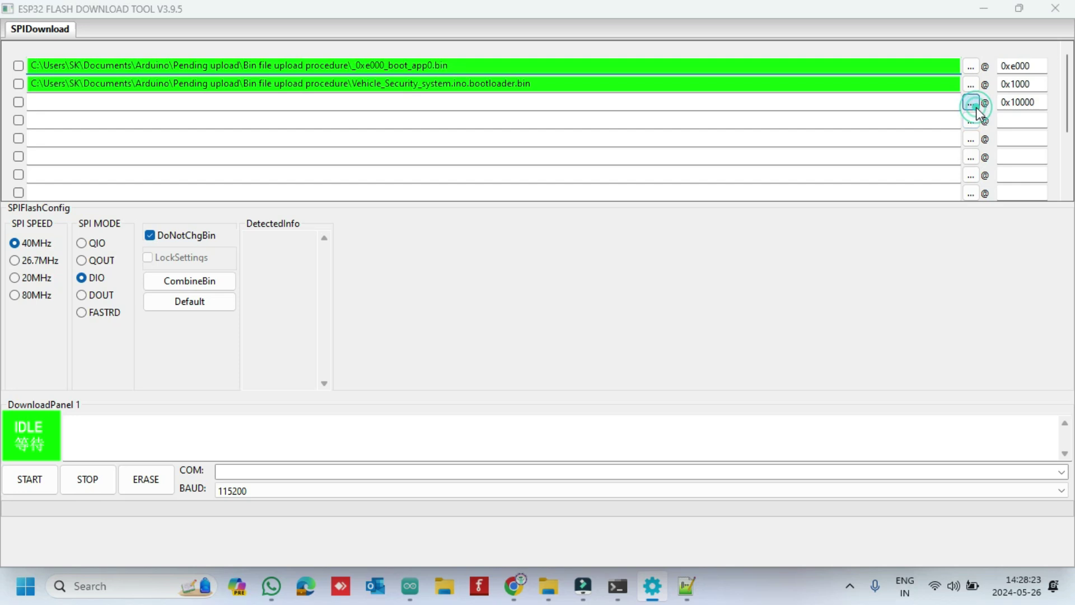
{"action": "left_click_drag", "start_coordinate": [411, 102], "coordinate": [598, 102]}
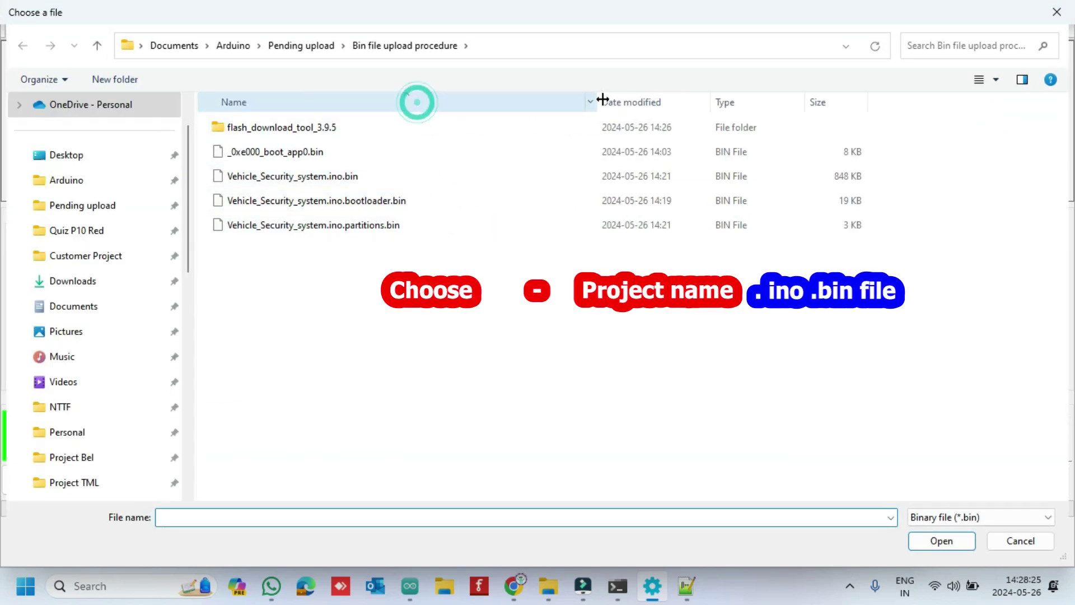
{"action": "left_click", "coordinate": [337, 183]}
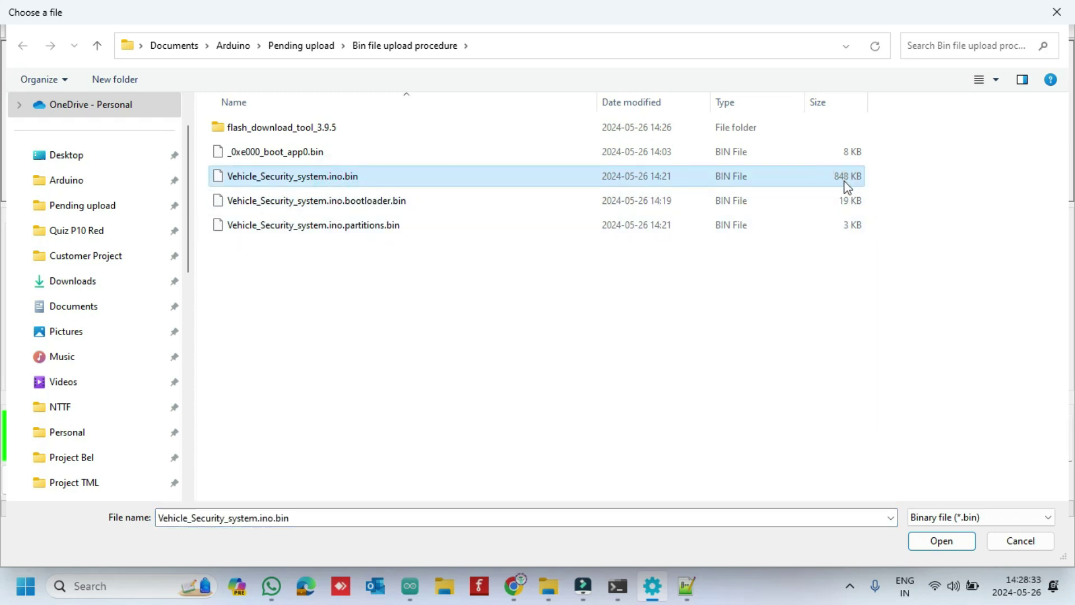
{"action": "left_click", "coordinate": [942, 541]}
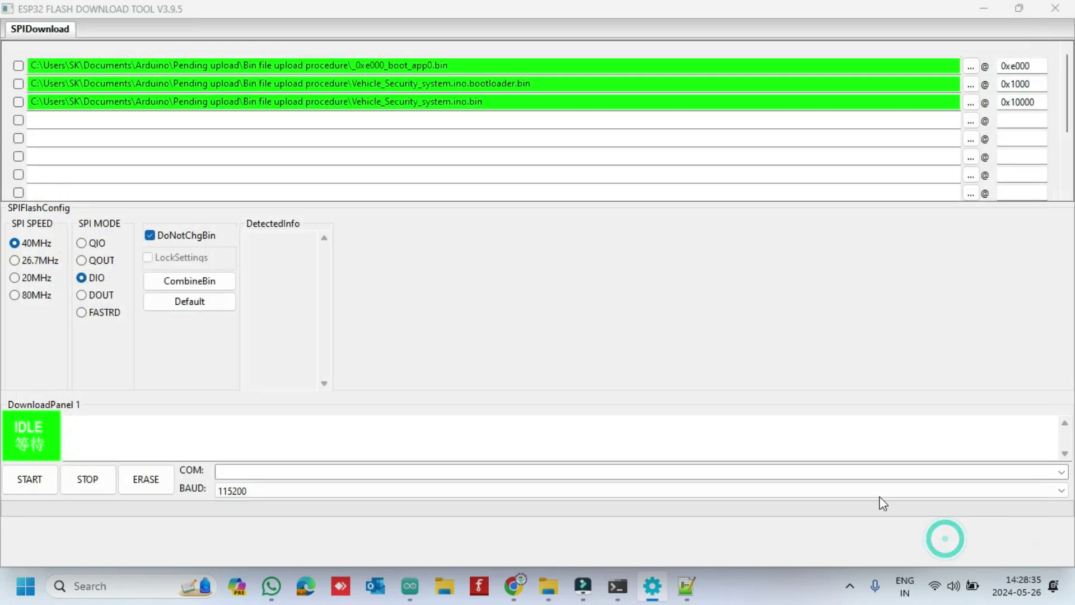
Copy the 0x8000 partition offset from the notes into the fourth row's address field.
{"action": "left_click", "coordinate": [686, 587]}
{"action": "left_click_drag", "start_coordinate": [84, 324], "coordinate": [48, 323]}
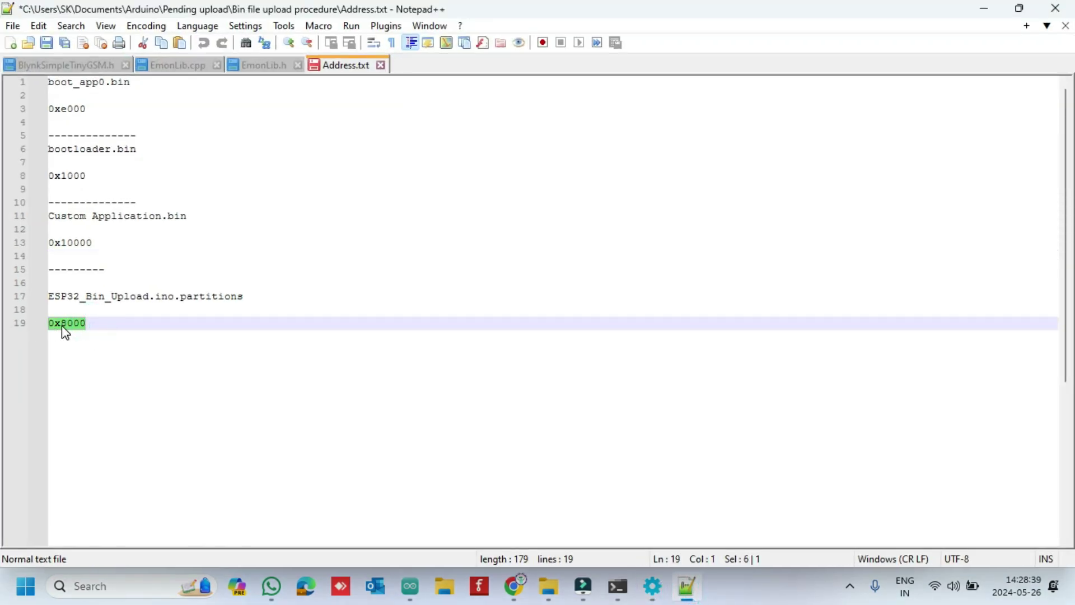
{"action": "right_click", "coordinate": [64, 328]}
{"action": "left_click", "coordinate": [118, 220]}
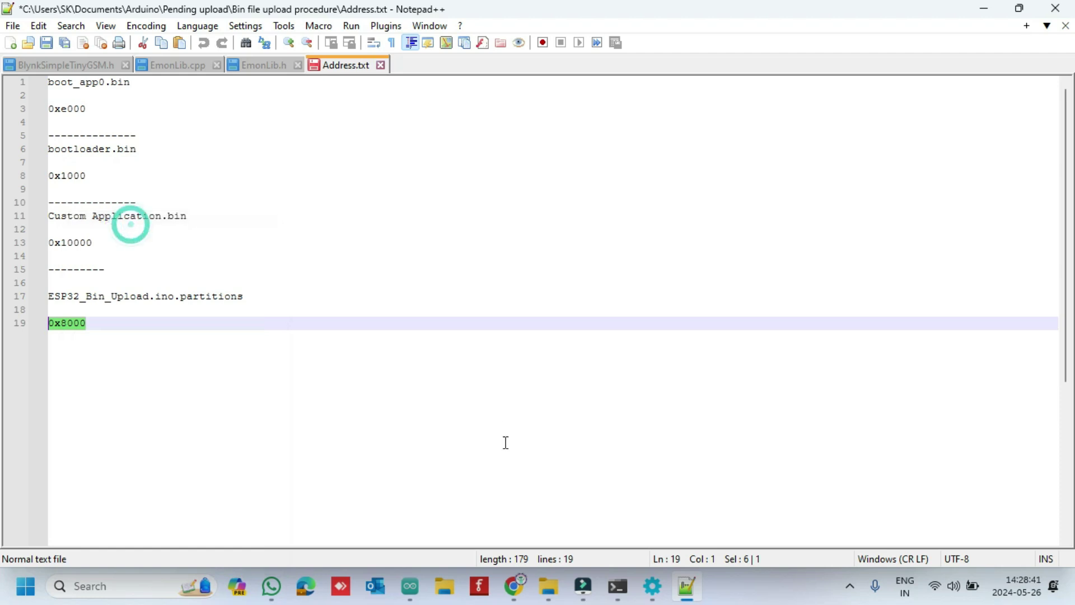
{"action": "left_click", "coordinate": [652, 586]}
{"action": "left_click", "coordinate": [1002, 118]}
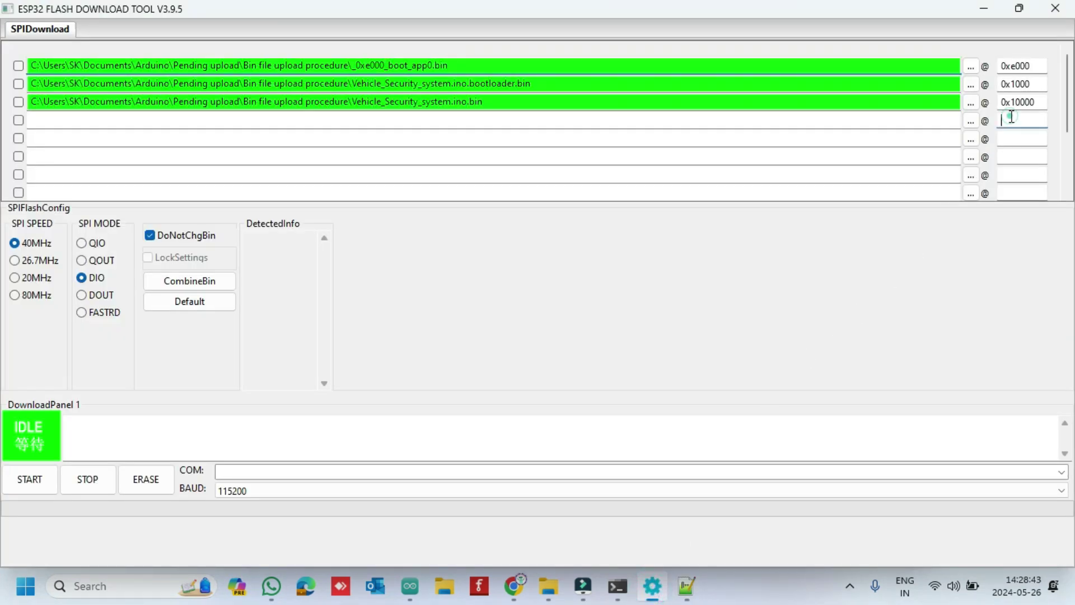
{"action": "right_click", "coordinate": [1003, 119]}
{"action": "left_click", "coordinate": [903, 185]}
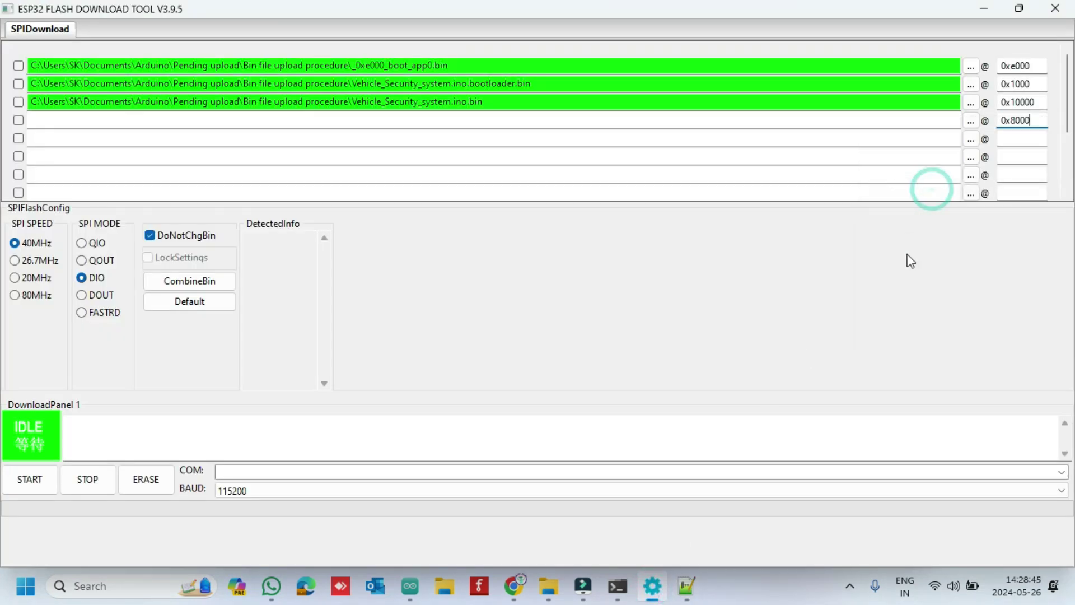
Load Vehicle_Security_system.ino.partitions.bin as the fourth row's file.
{"action": "left_click", "coordinate": [687, 586]}
{"action": "left_click_drag", "start_coordinate": [244, 297], "coordinate": [179, 297]}
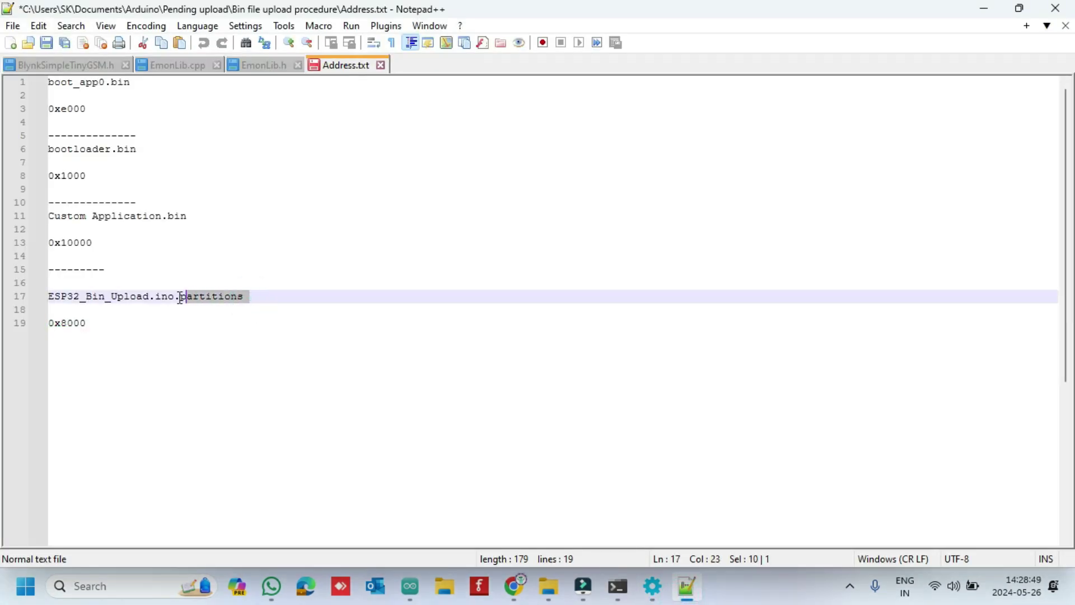
{"action": "left_click", "coordinate": [653, 586]}
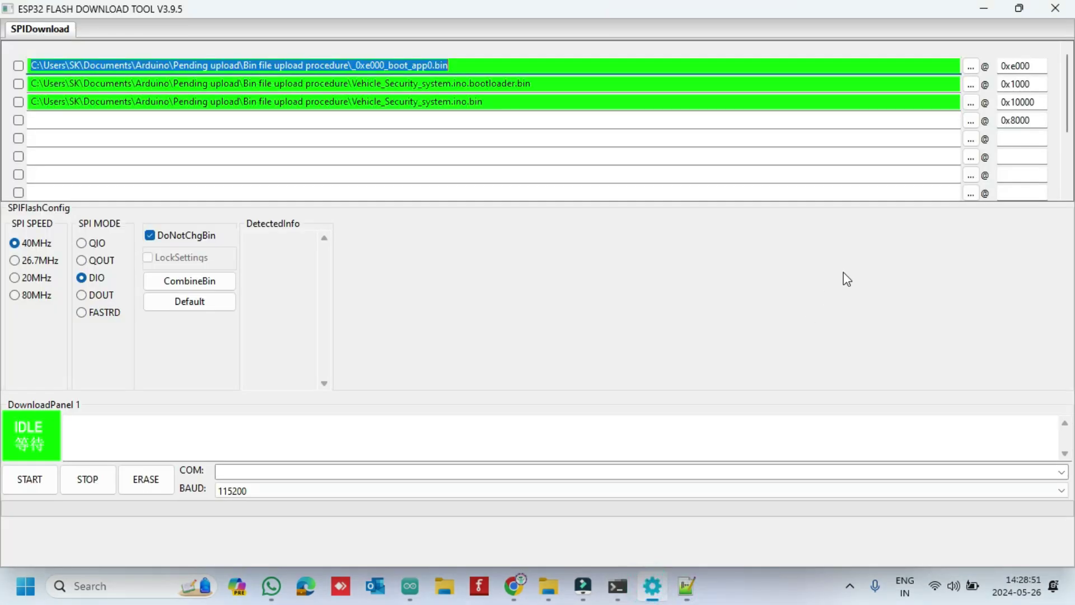
{"action": "left_click", "coordinate": [971, 120]}
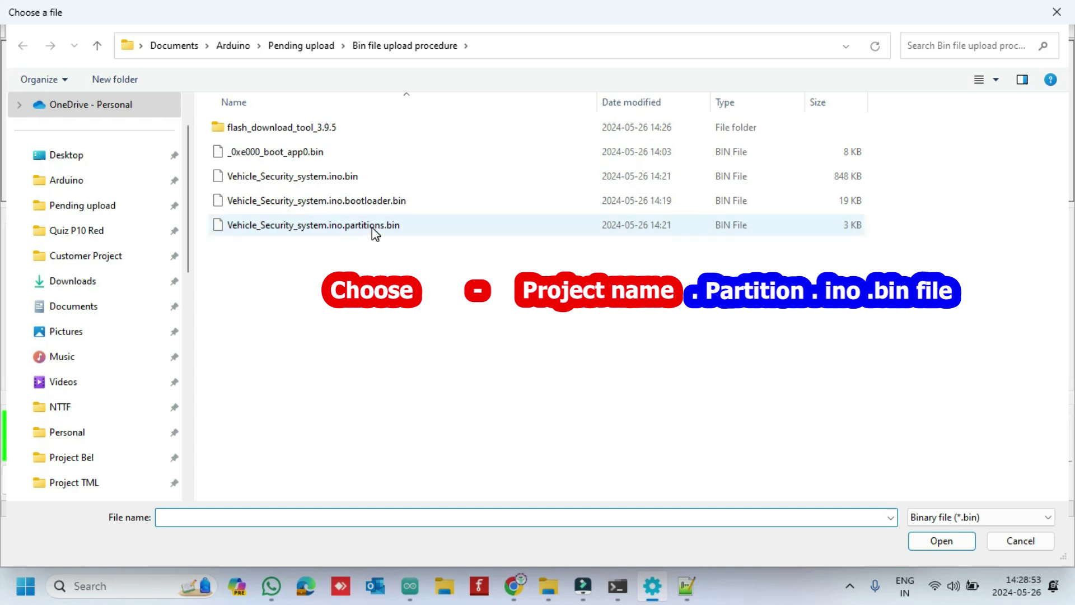
{"action": "left_click", "coordinate": [361, 227]}
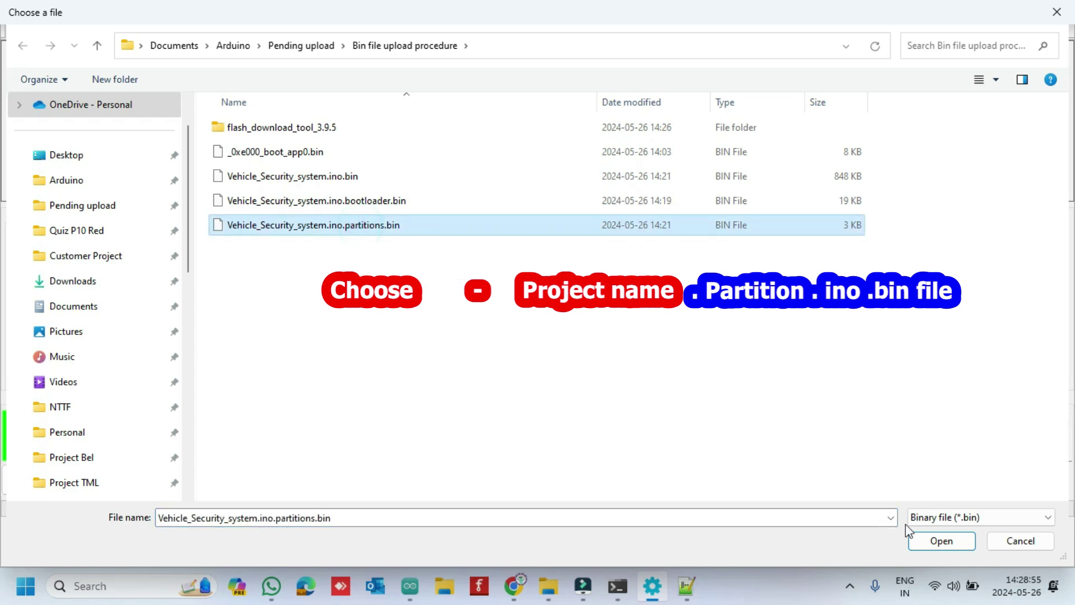
{"action": "left_click", "coordinate": [941, 541]}
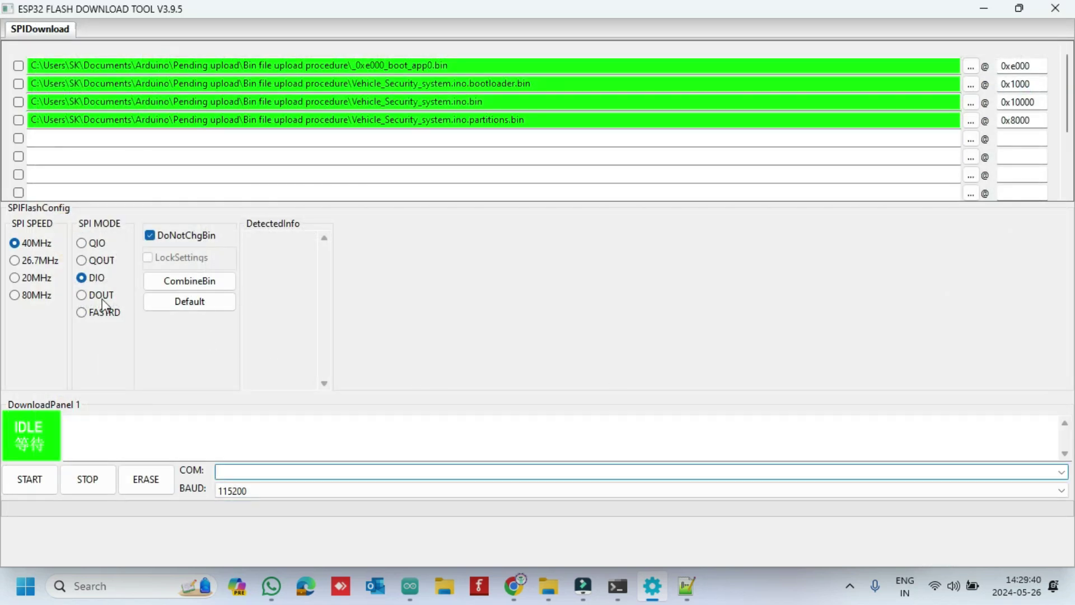
Set SPI speed 80MHz, SPI mode QIO and baud 921600, finding no COM port to choose yet.
{"action": "left_click", "coordinate": [15, 295]}
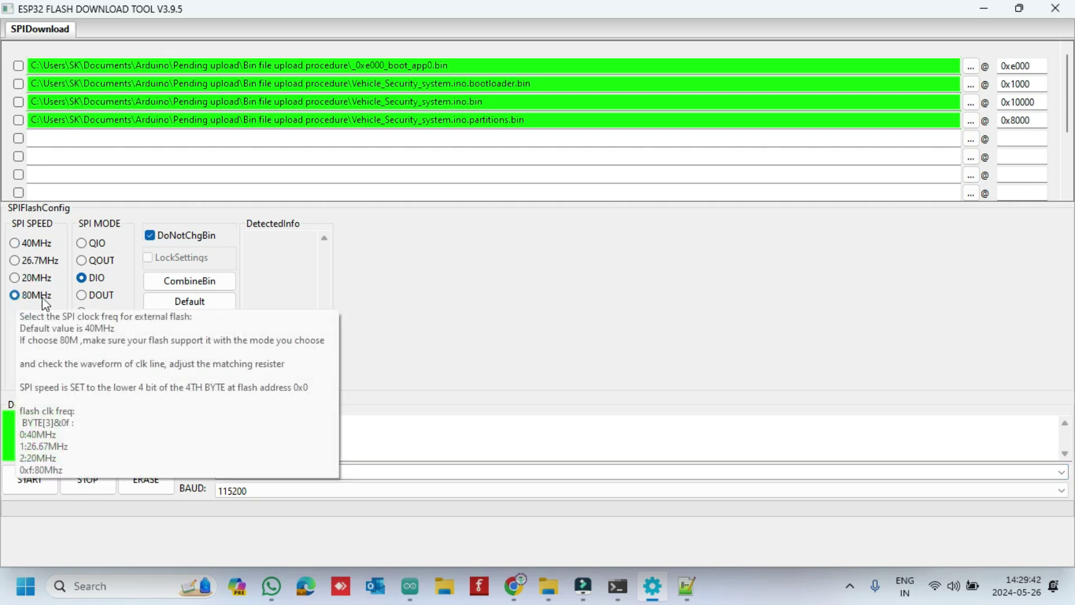
{"action": "left_click", "coordinate": [84, 246]}
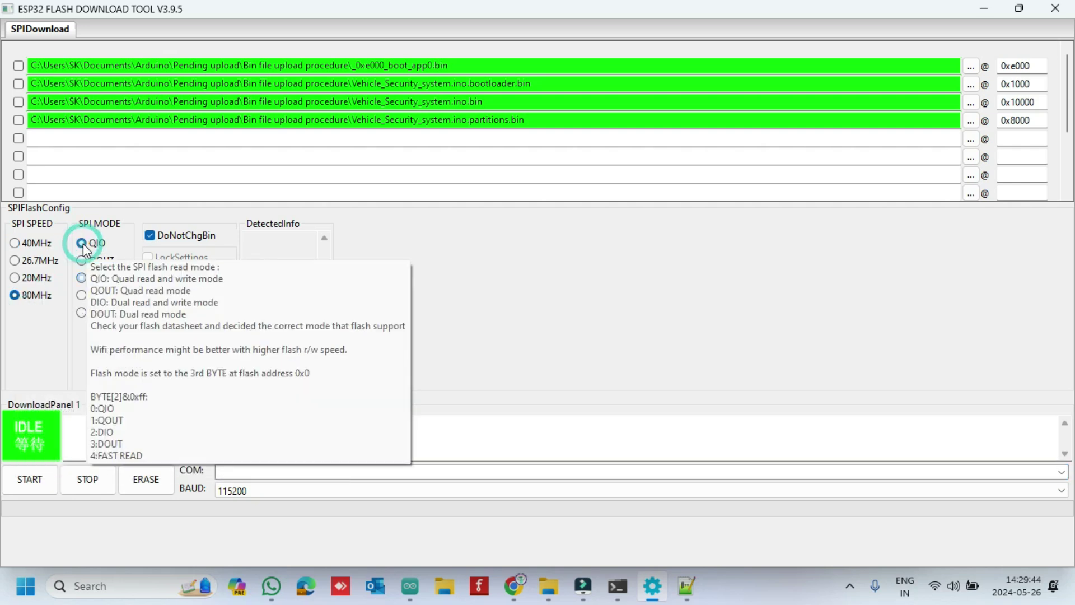
{"action": "left_click", "coordinate": [308, 496]}
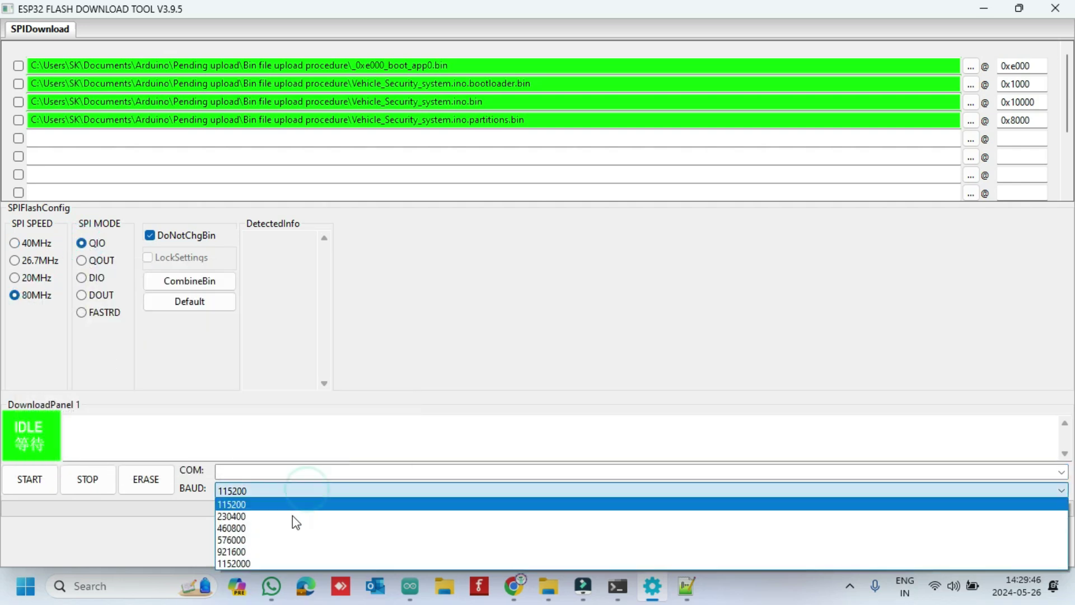
{"action": "left_click", "coordinate": [275, 554]}
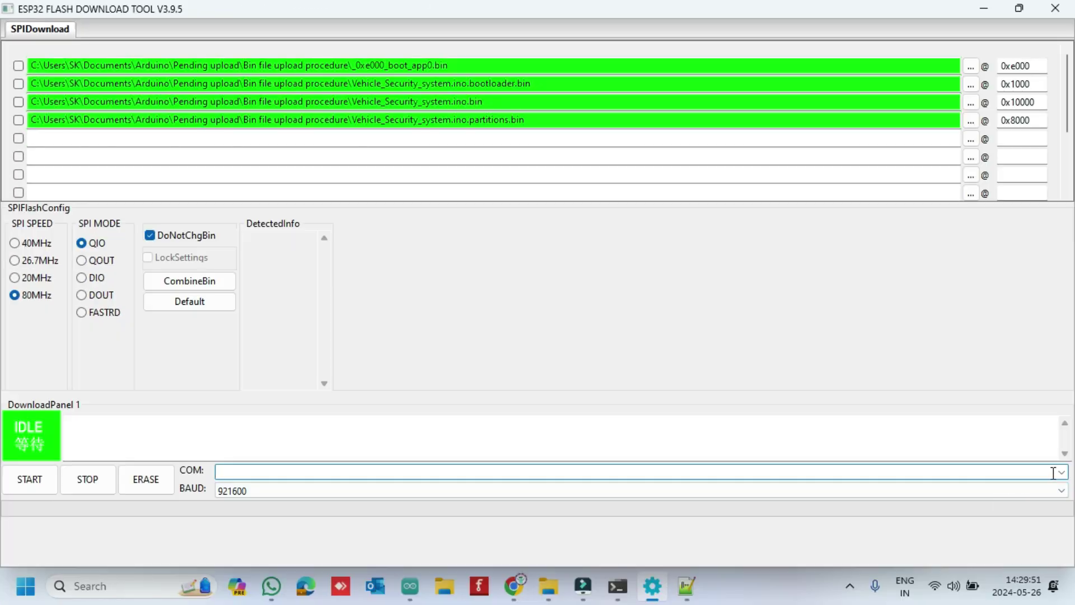
{"action": "left_click", "coordinate": [1061, 472]}
{"action": "left_click", "coordinate": [1061, 472]}
Open Device Manager and expand Ports to find the Silicon Labs CP210x bridge on COM25.
{"action": "left_click", "coordinate": [120, 594]}
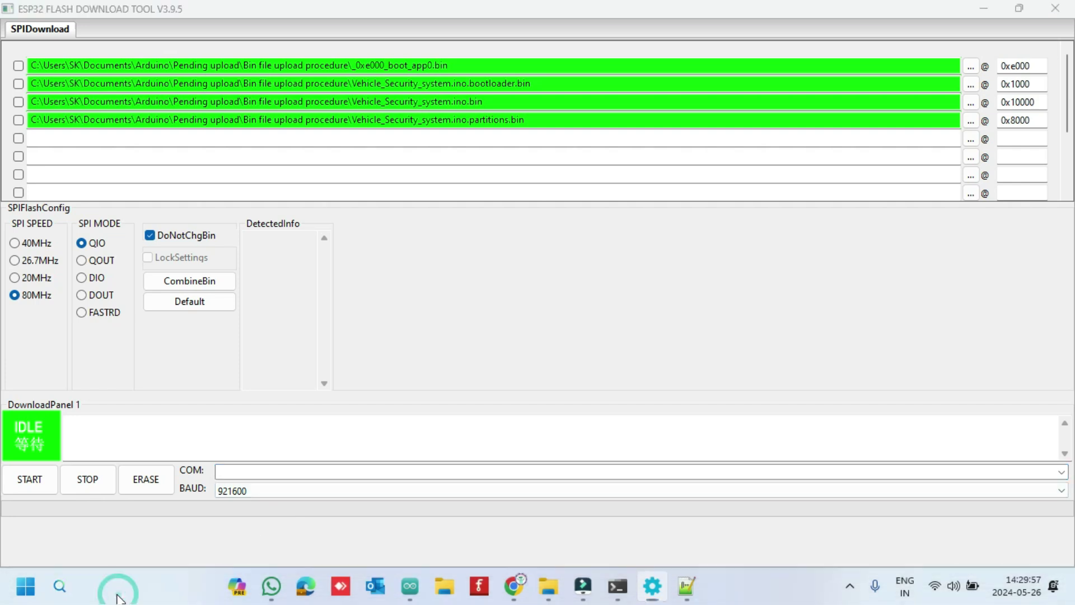
{"action": "type", "text": "dev"}
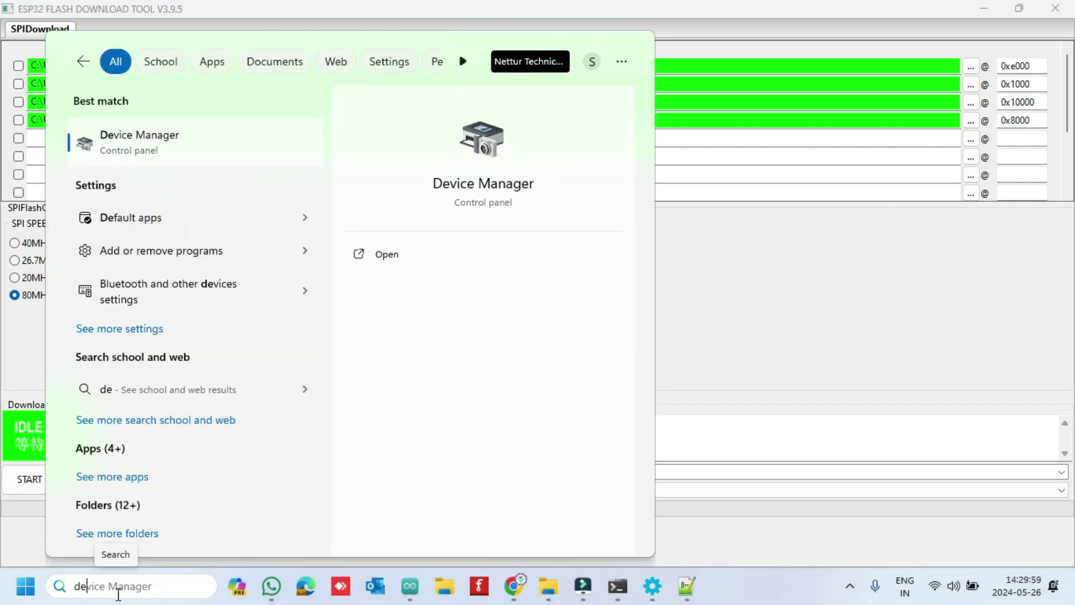
{"action": "left_click", "coordinate": [207, 155]}
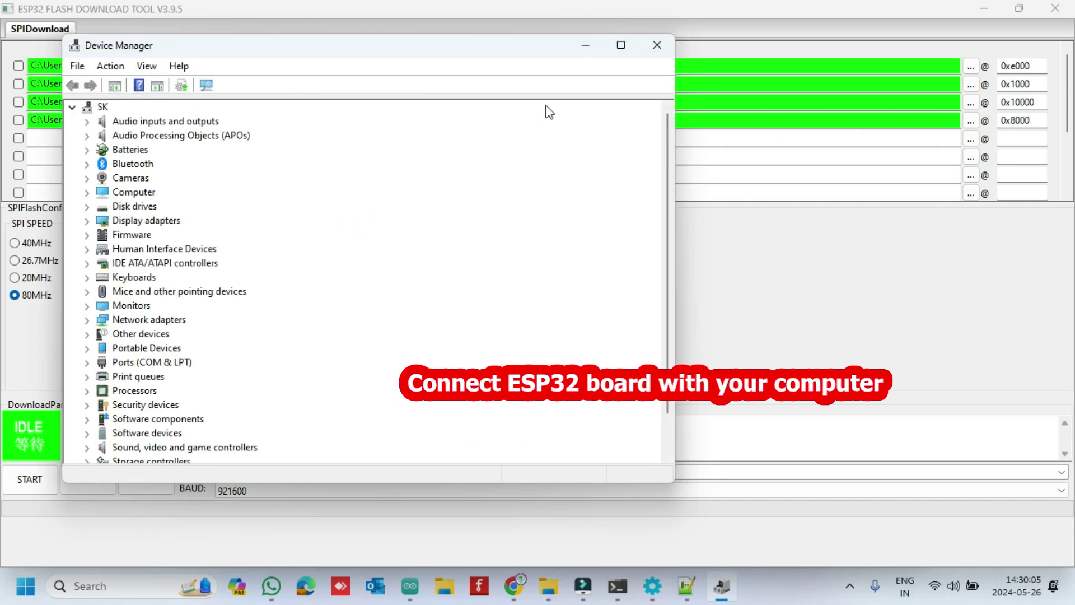
{"action": "left_click", "coordinate": [610, 51]}
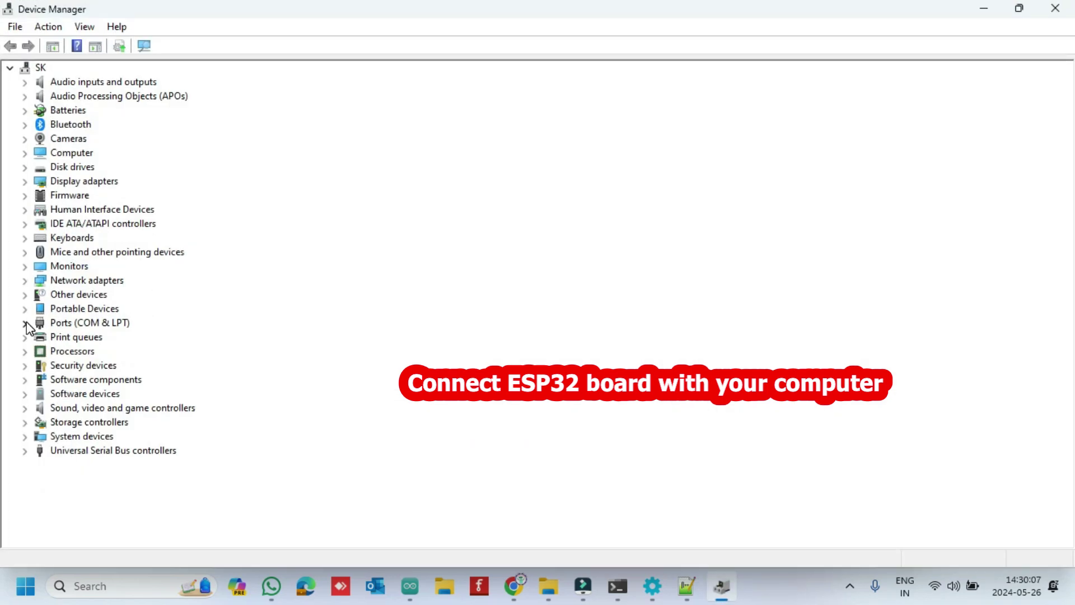
{"action": "left_click", "coordinate": [24, 323]}
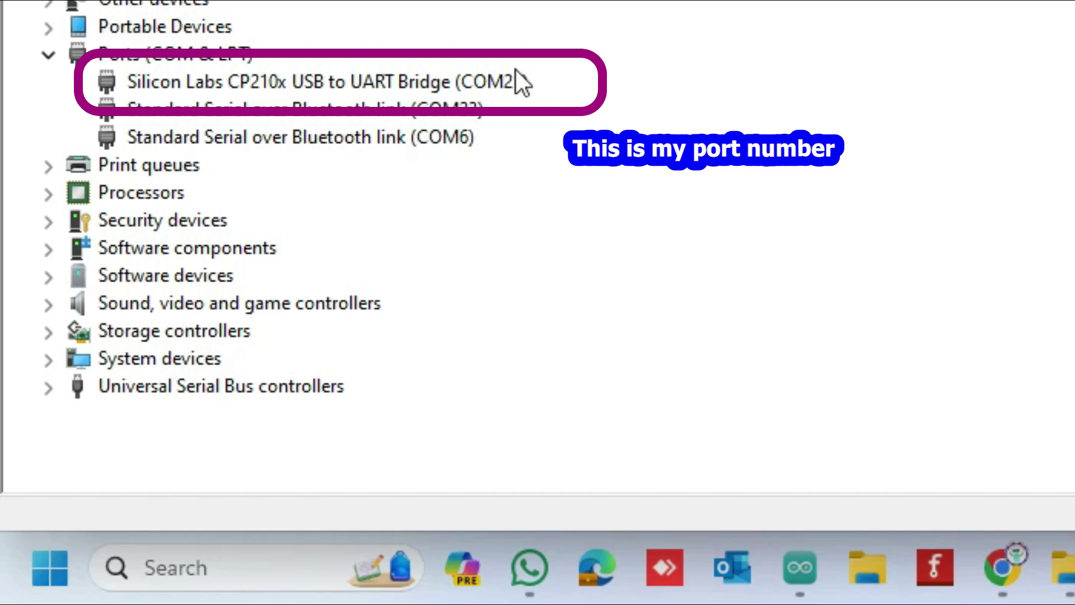
Select COM25 as the port and tick all four bin file rows for flashing.
{"action": "left_click", "coordinate": [650, 585]}
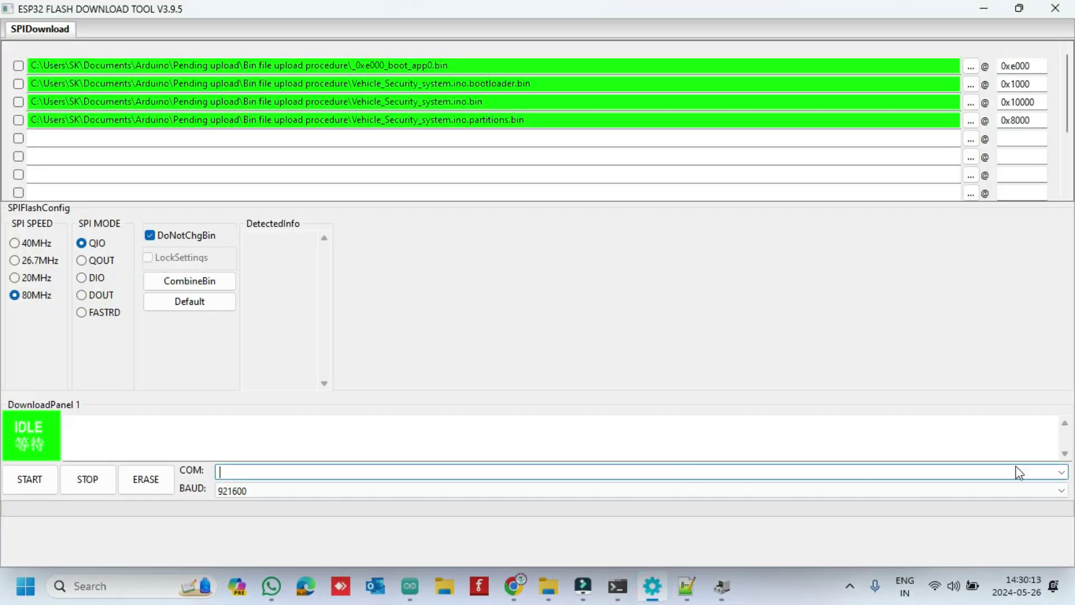
{"action": "left_click", "coordinate": [1061, 472]}
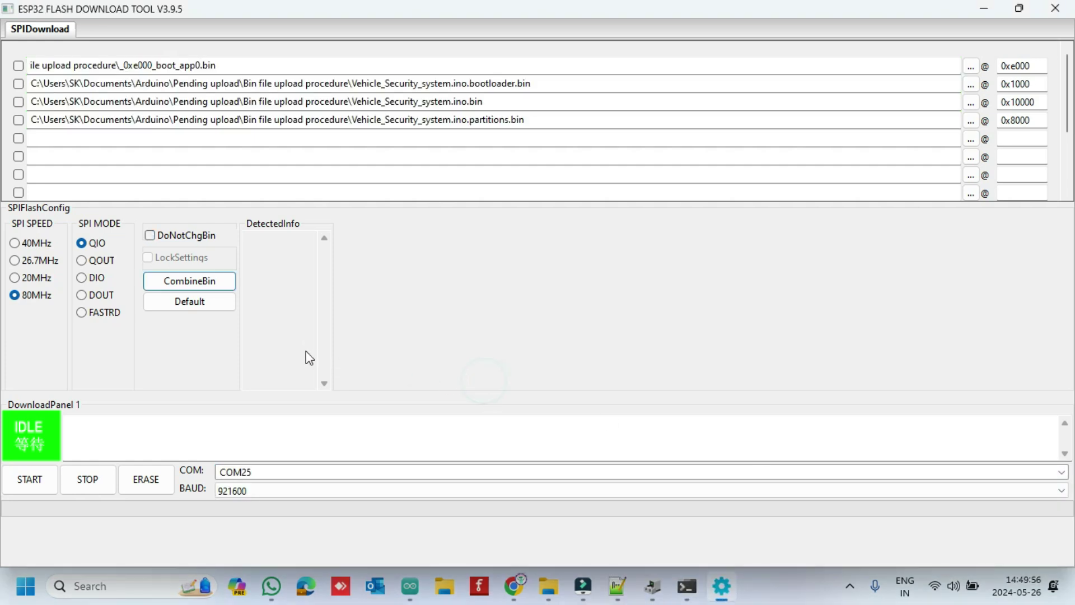
{"action": "left_click", "coordinate": [18, 66]}
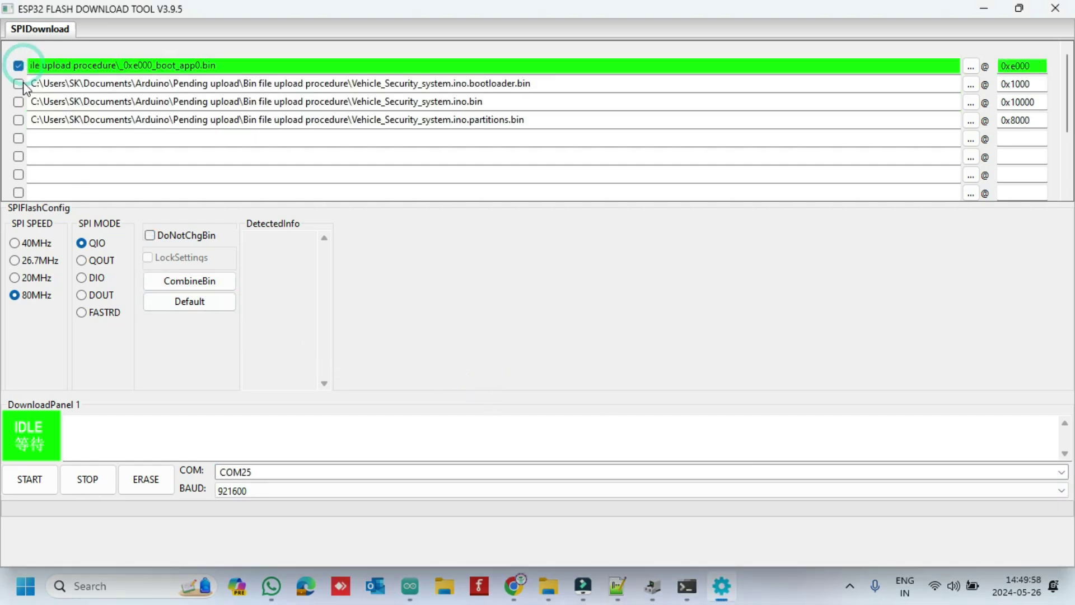
{"action": "left_click", "coordinate": [19, 84]}
{"action": "left_click", "coordinate": [19, 101]}
{"action": "left_click", "coordinate": [18, 120]}
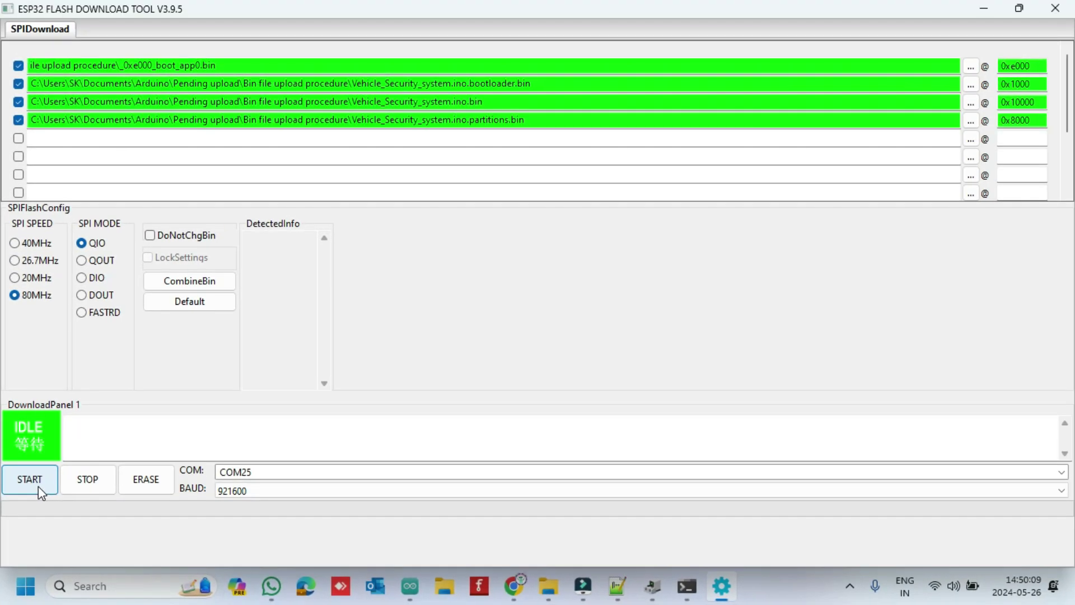
Start the download so the four bin files flash to the board.
{"action": "left_click", "coordinate": [37, 486]}
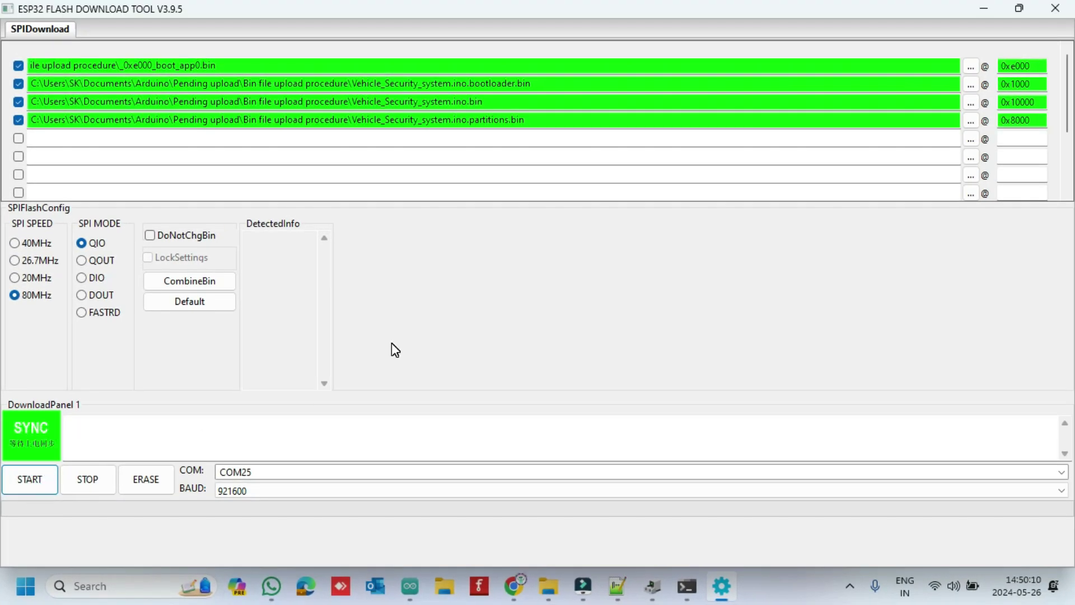